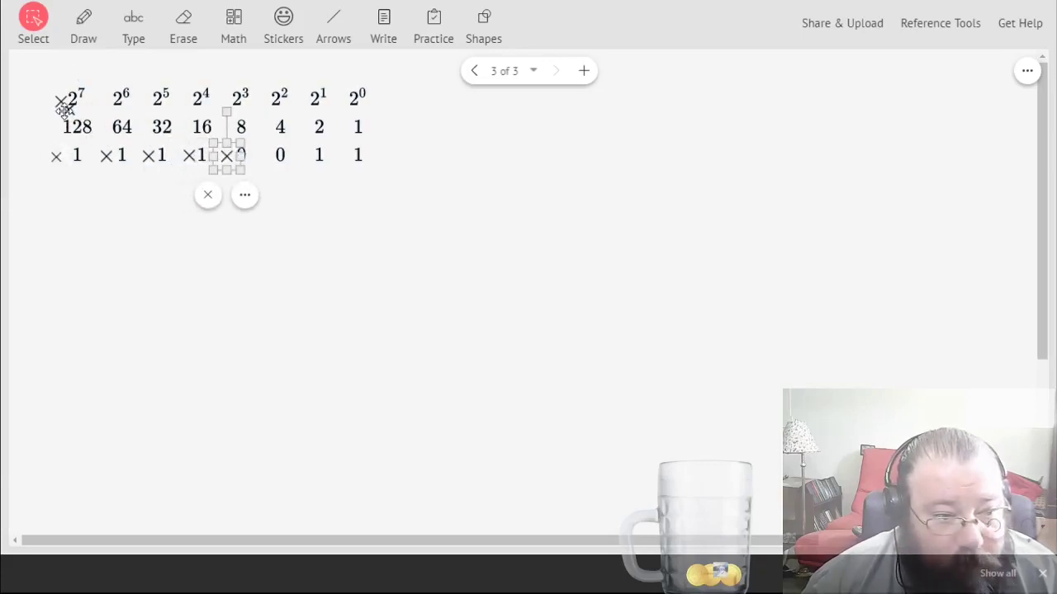
- Move spare × signs in front of the digits under 4, 2 and 1
click(64, 110)
mouse_move(66, 106)
mouse_down()
mouse_move(264, 134)
mouse_move(267, 159)
mouse_up()
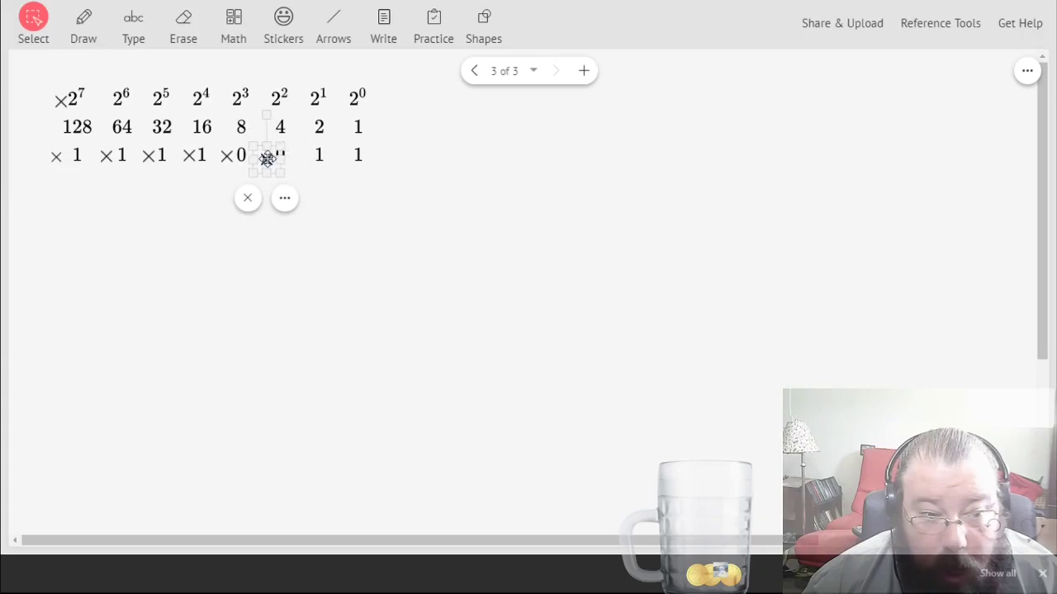
drag(57, 101, 307, 156)
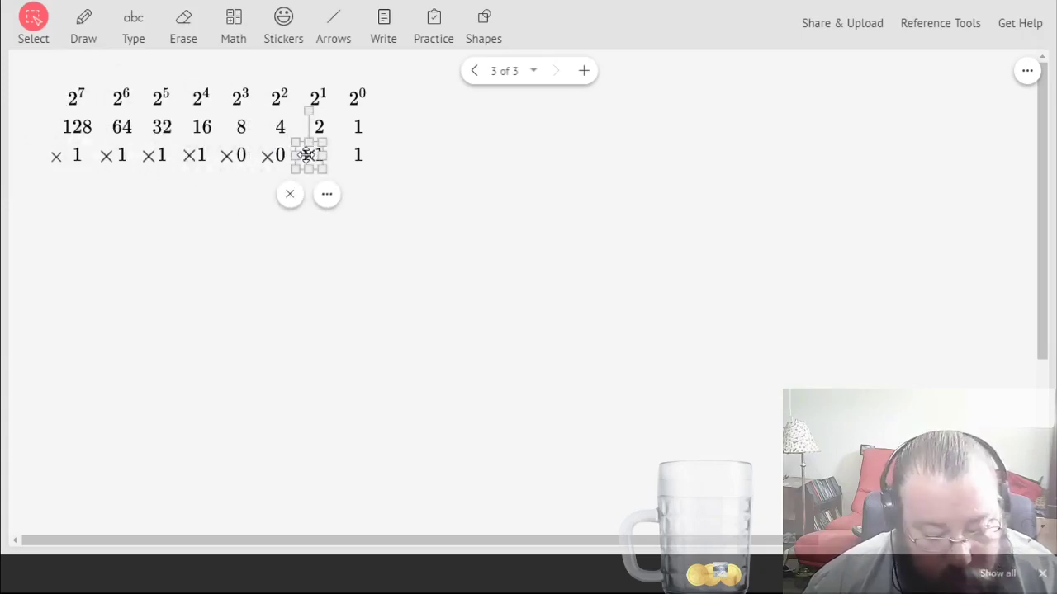
click(106, 149)
mouse_move(107, 148)
mouse_down()
mouse_move(275, 166)
mouse_move(345, 157)
mouse_up()
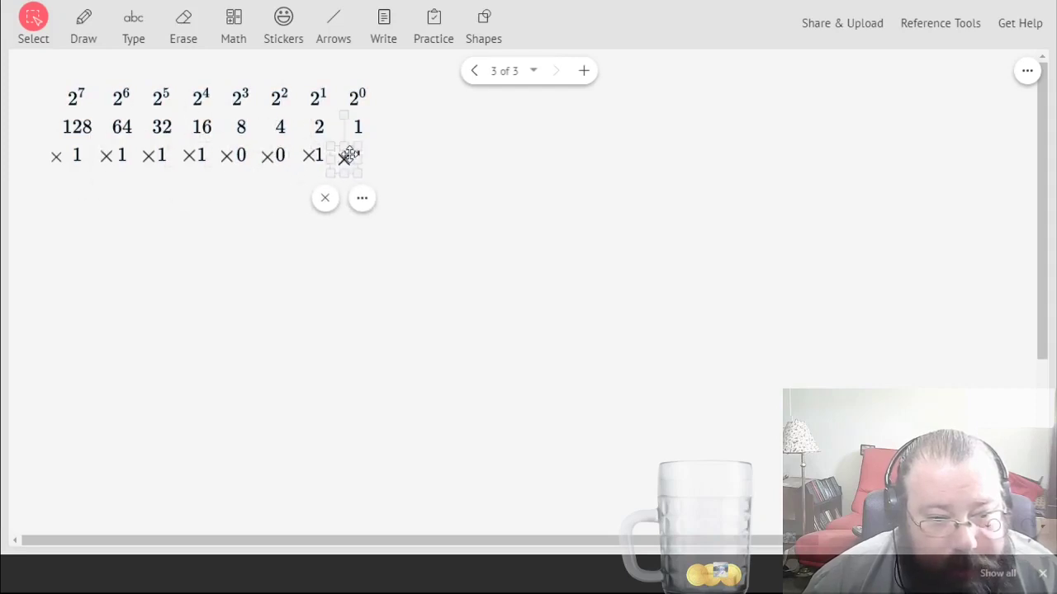
- Draw a dividing line under the multiplier row and start a text box below the table
click(333, 23)
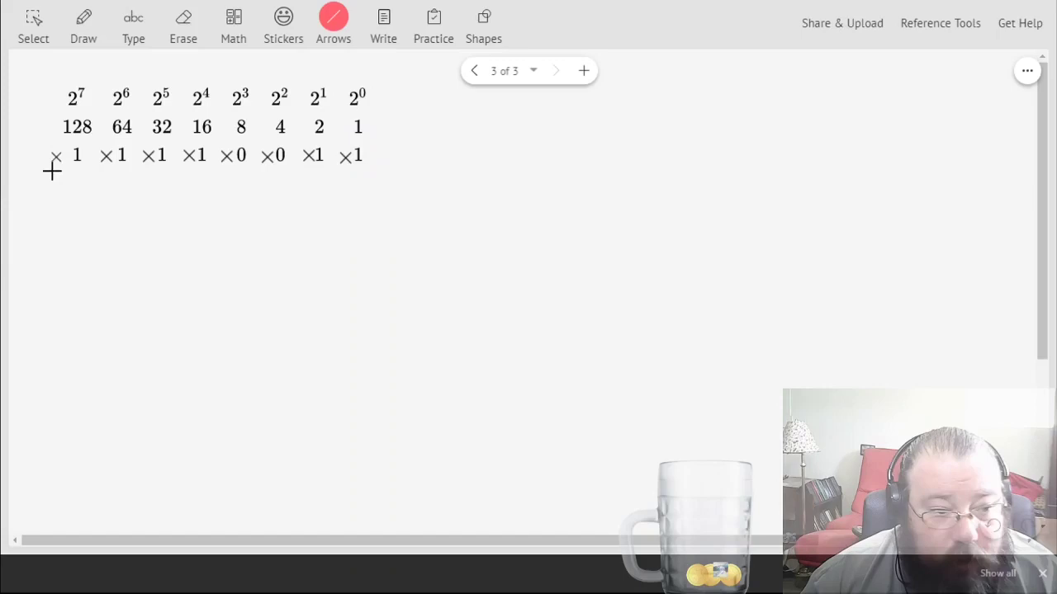
drag(44, 167, 401, 166)
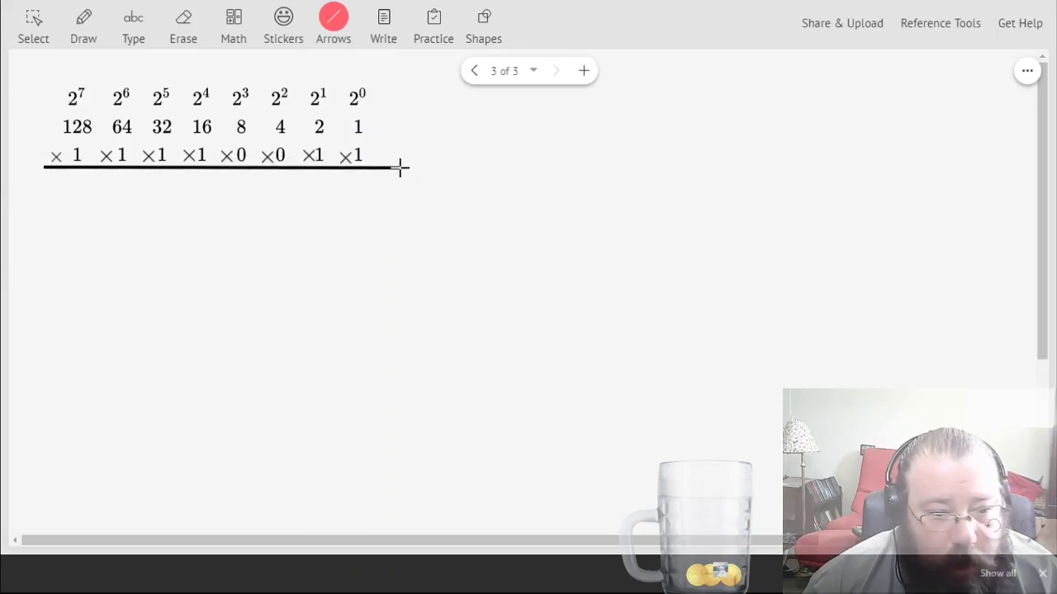
click(128, 29)
click(50, 249)
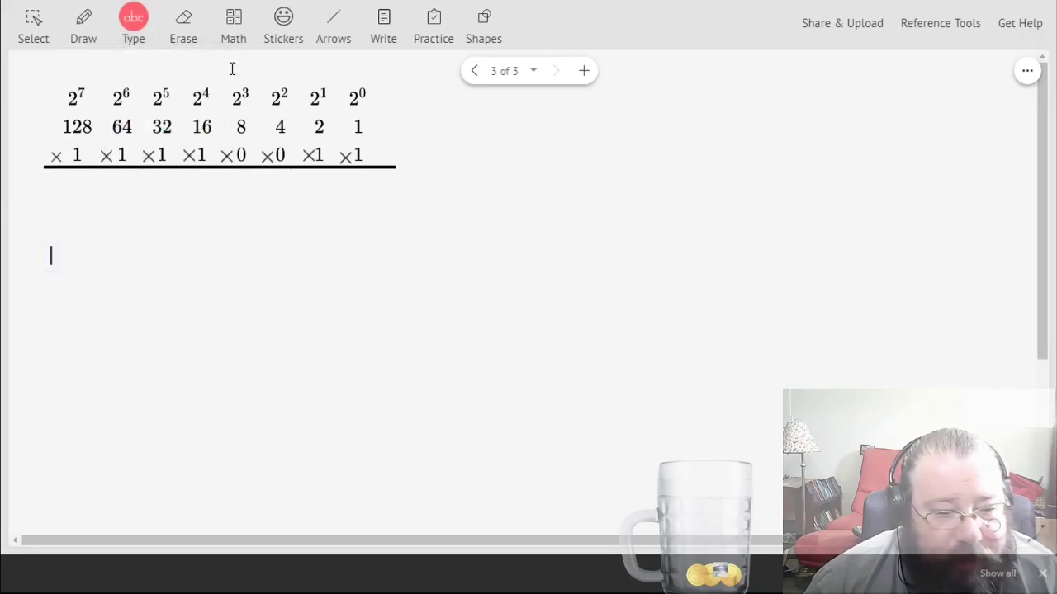
- Open the number table's equation source and begin a new matrix row
click(25, 25)
click(132, 91)
click(134, 91)
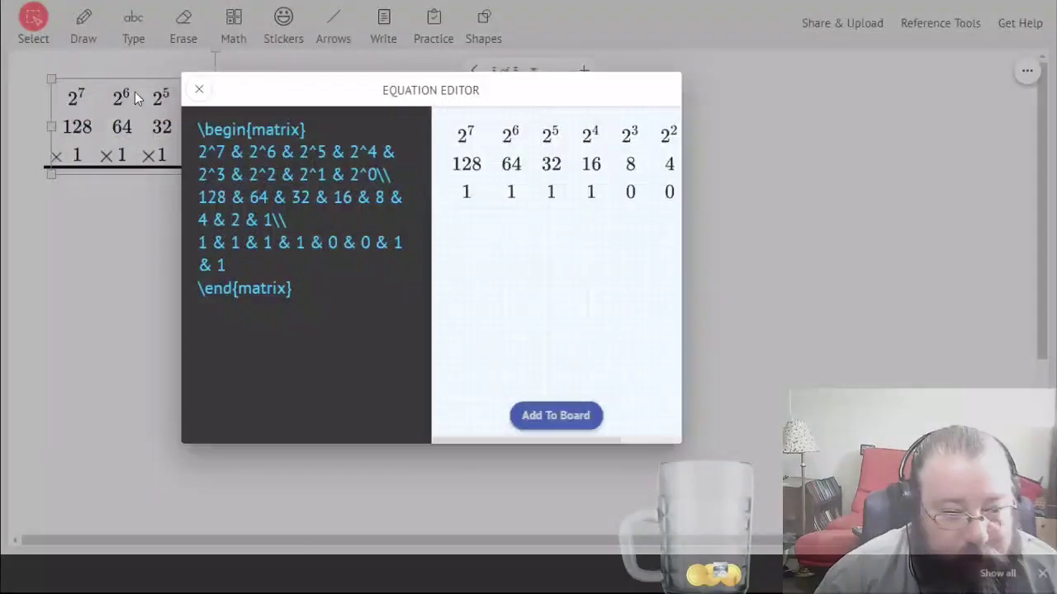
key(Up)
text(\)
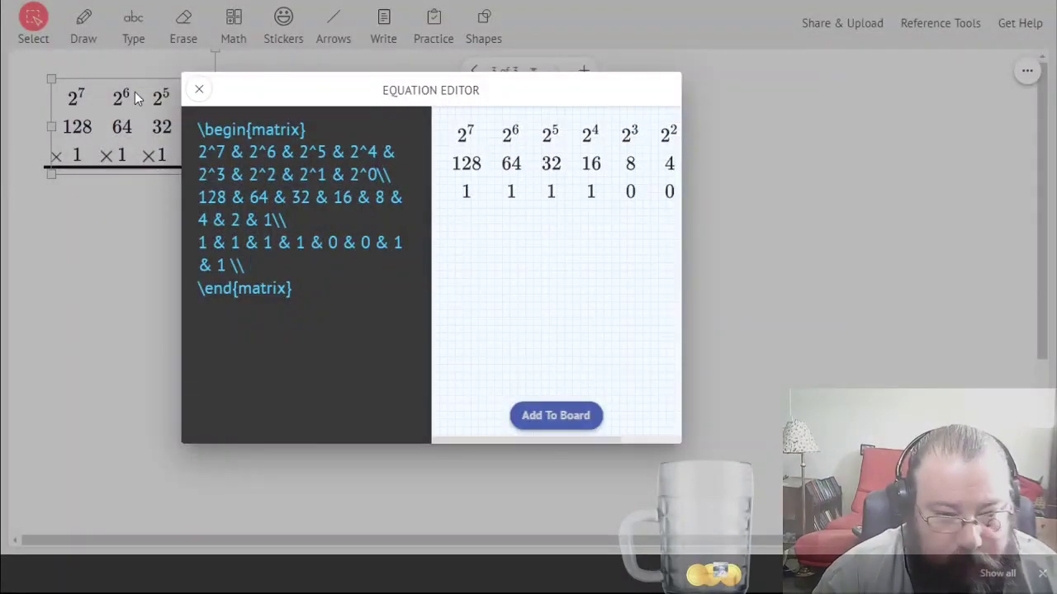
- Copy the 128-to-1 place-value row and paste it as the fourth row
key(Up)
key(Up)
key(Up)
key(Left)
key(Left)
key(Left)
key(Right)
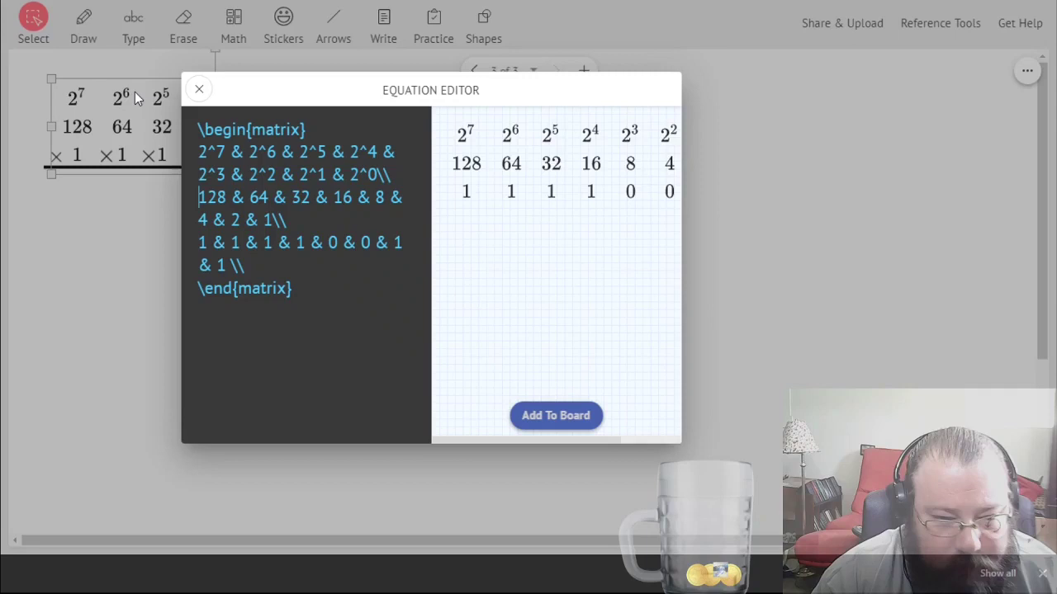
key(shift+Down)
key(shift+Right)
key(shift+Right)
key(shift+Right)
key(ctrl+c)
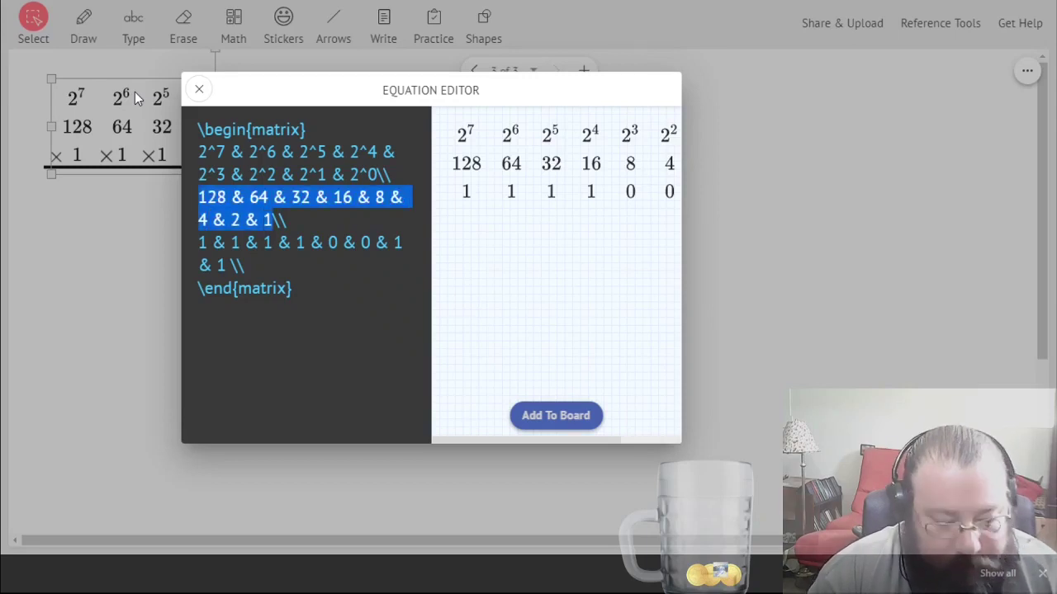
key(Right)
key(Down)
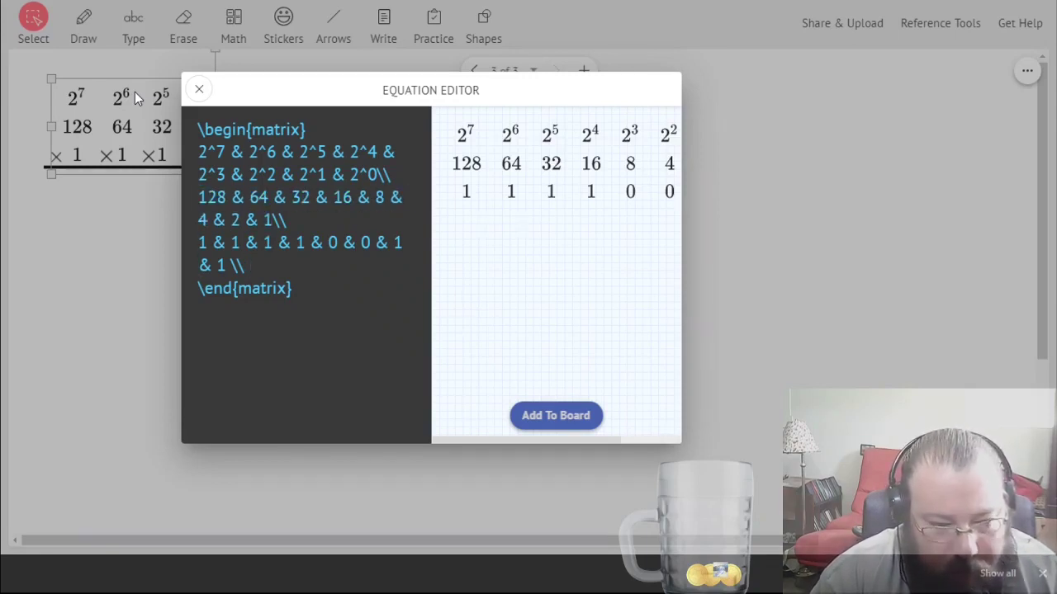
key(ctrl+v)
- Replace the 8 and the 4 in the new row with 0
key(Left)
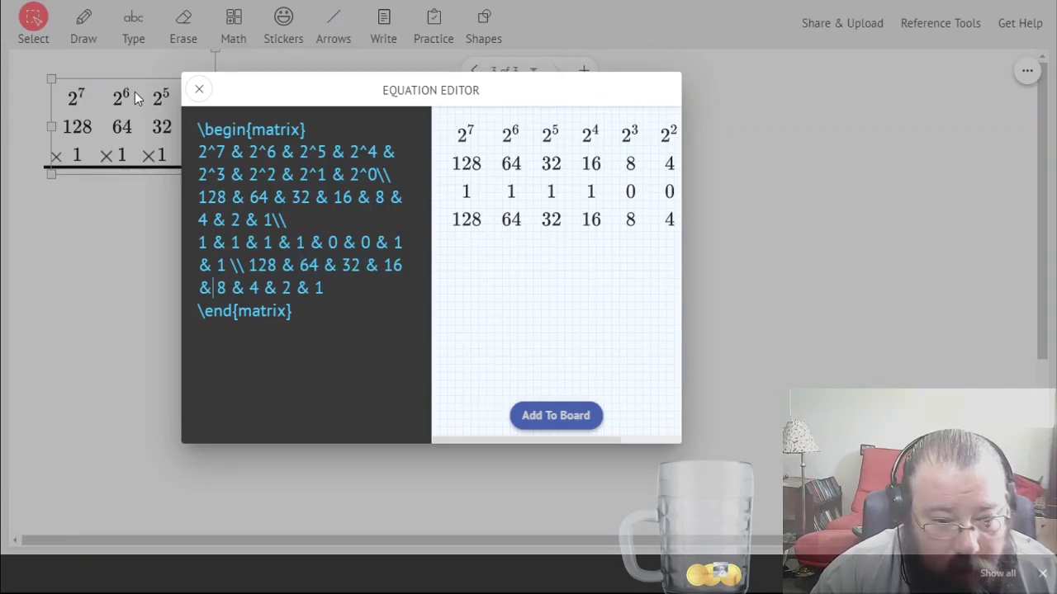
key(Delete)
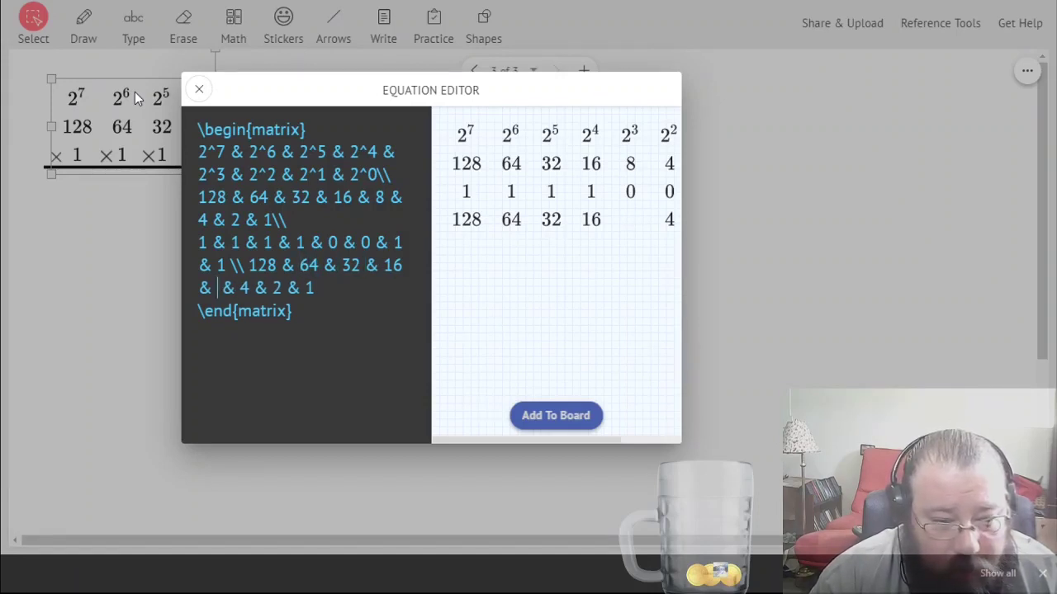
text(0)
key(Delete)
text(0)
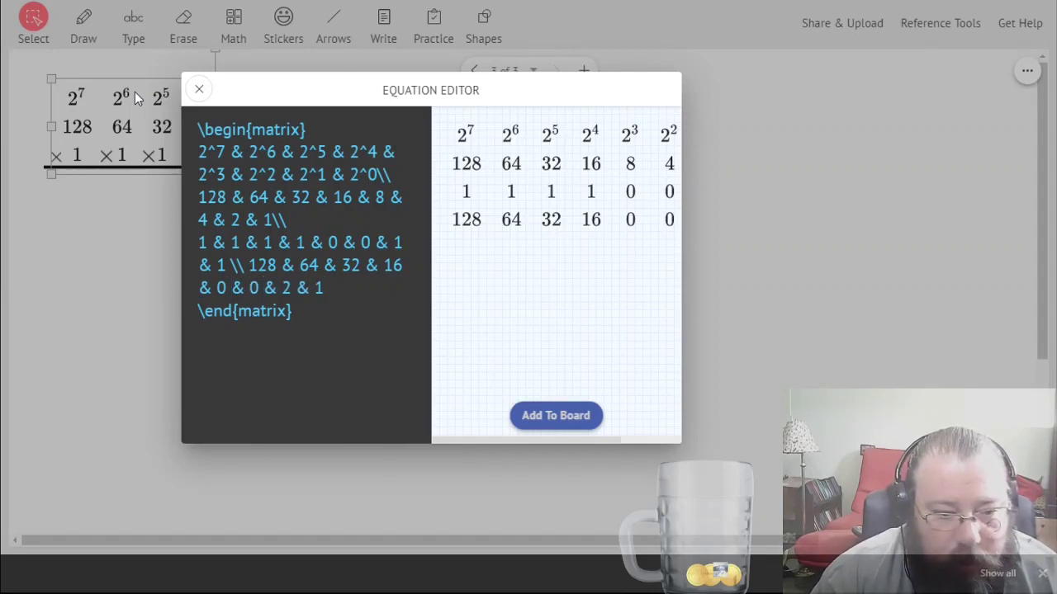
click(540, 424)
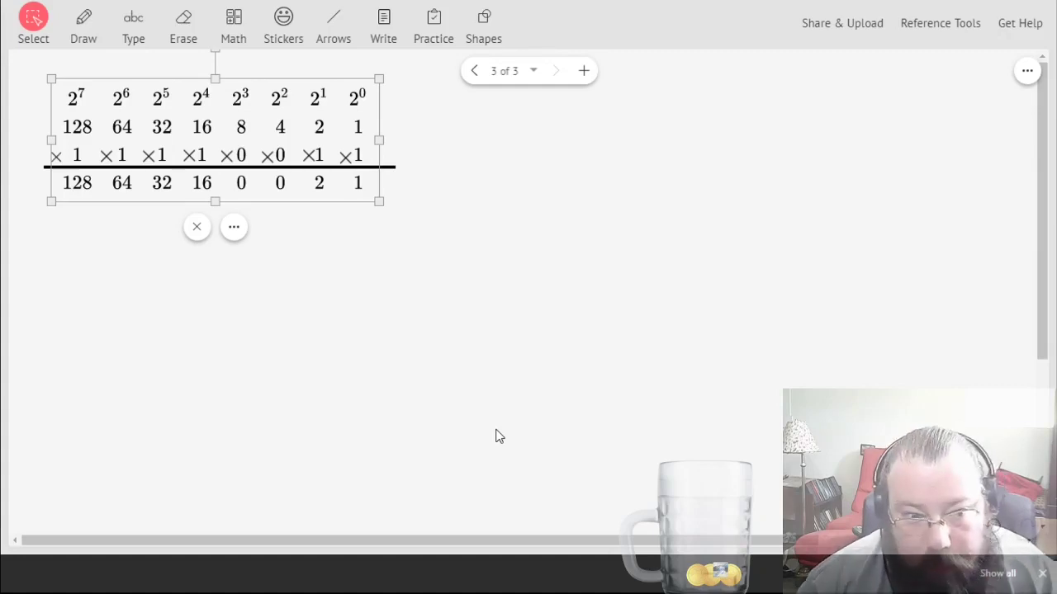
click(336, 267)
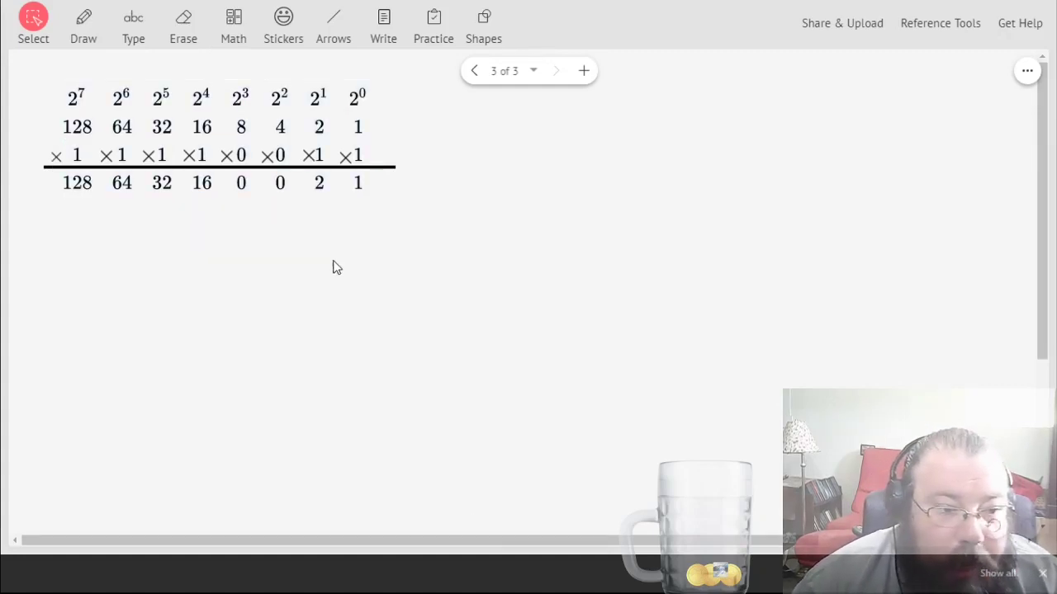
click(139, 27)
click(82, 348)
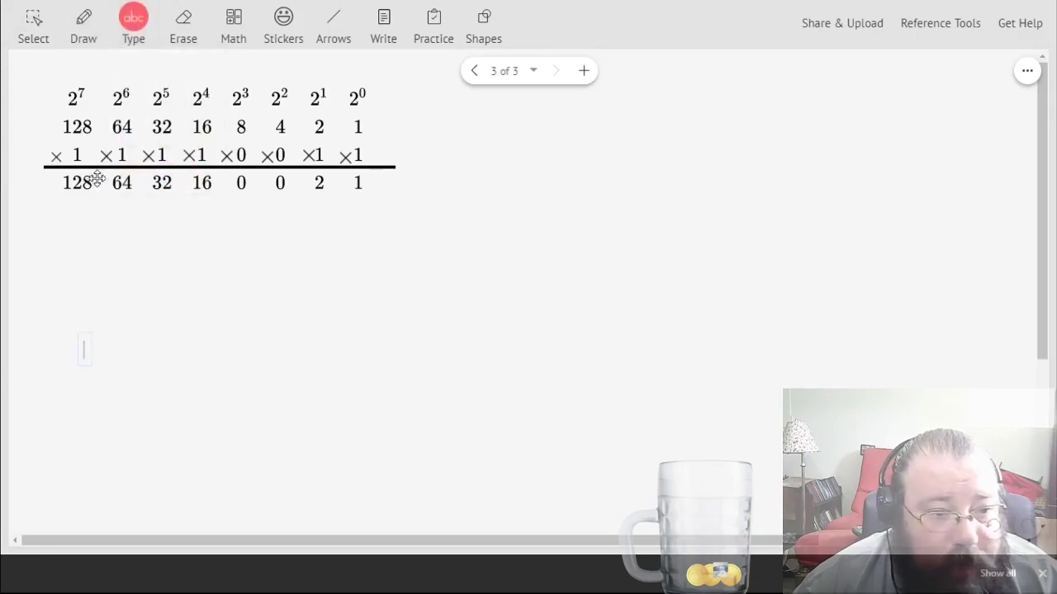
click(143, 194)
click(43, 37)
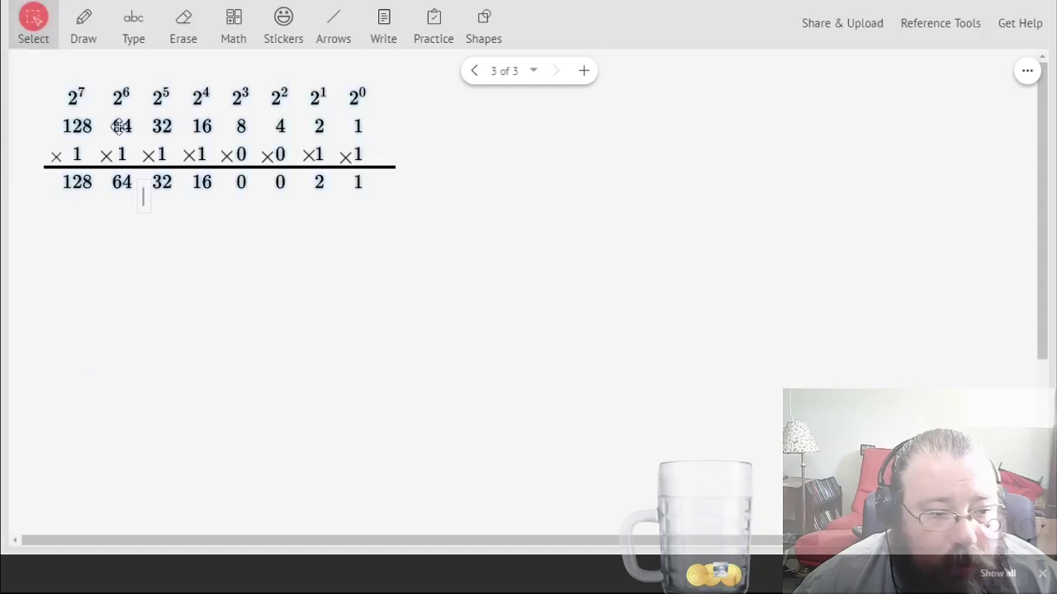
- Insert + after each product in the fourth row, giving 128+ 64+ … 2+ 1, and re-add the table
double_click(121, 125)
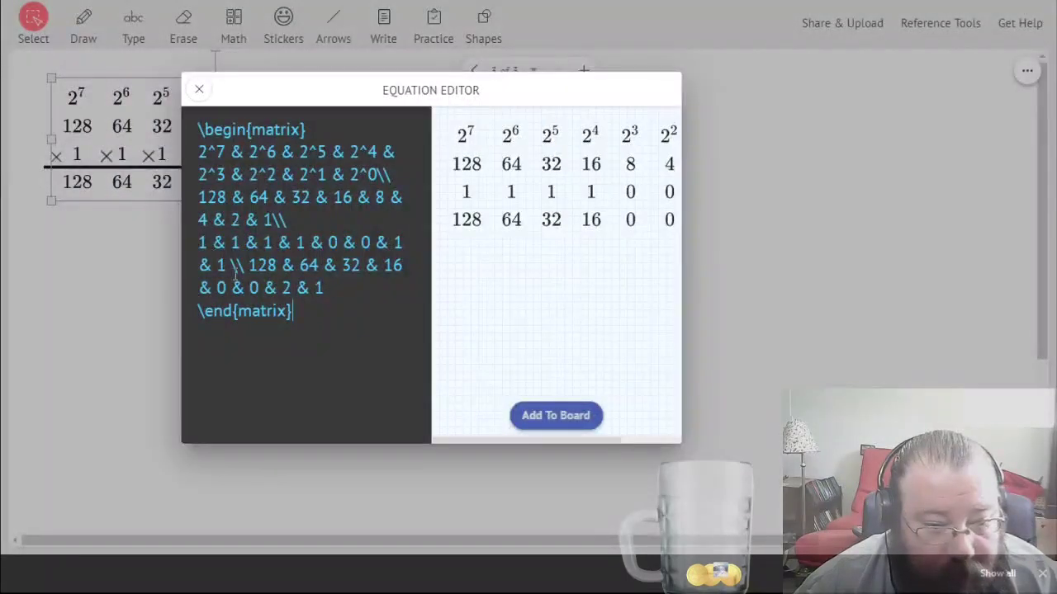
text(+)
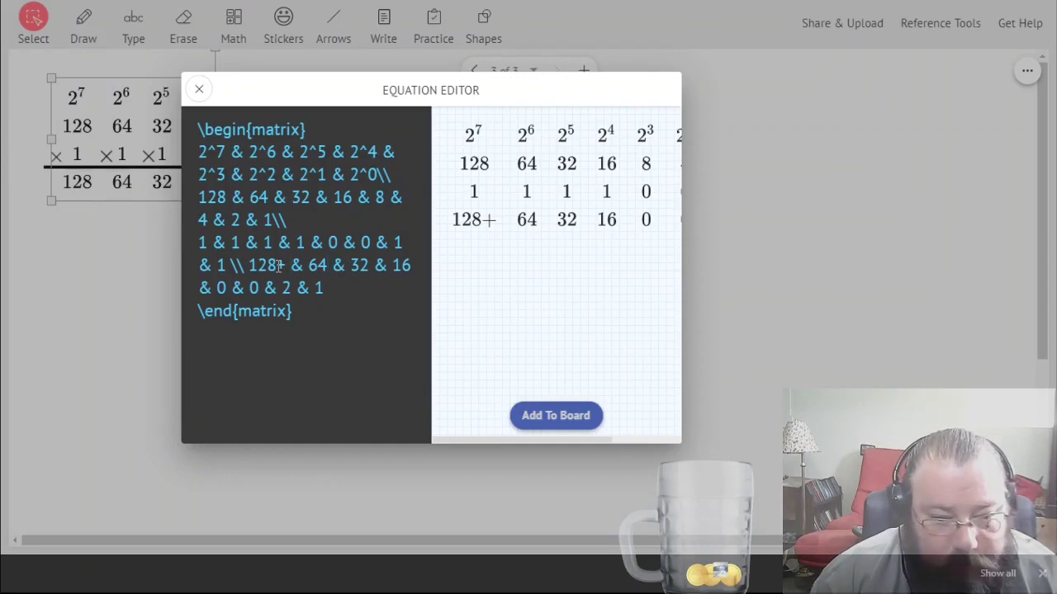
text(+)
key(Right)
key(Right)
key(Right)
text(+ & 0)
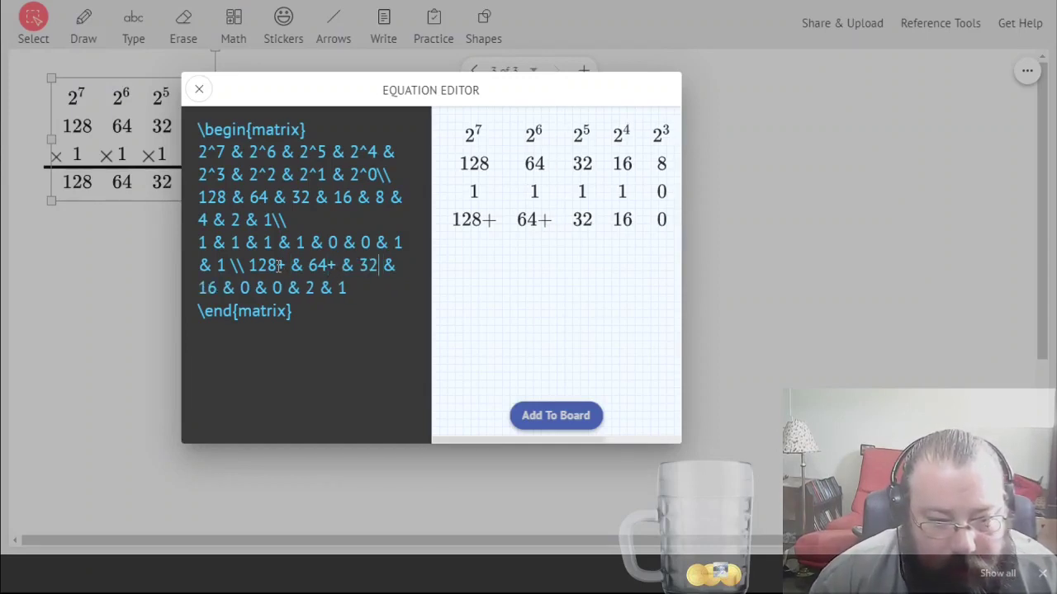
text(+)
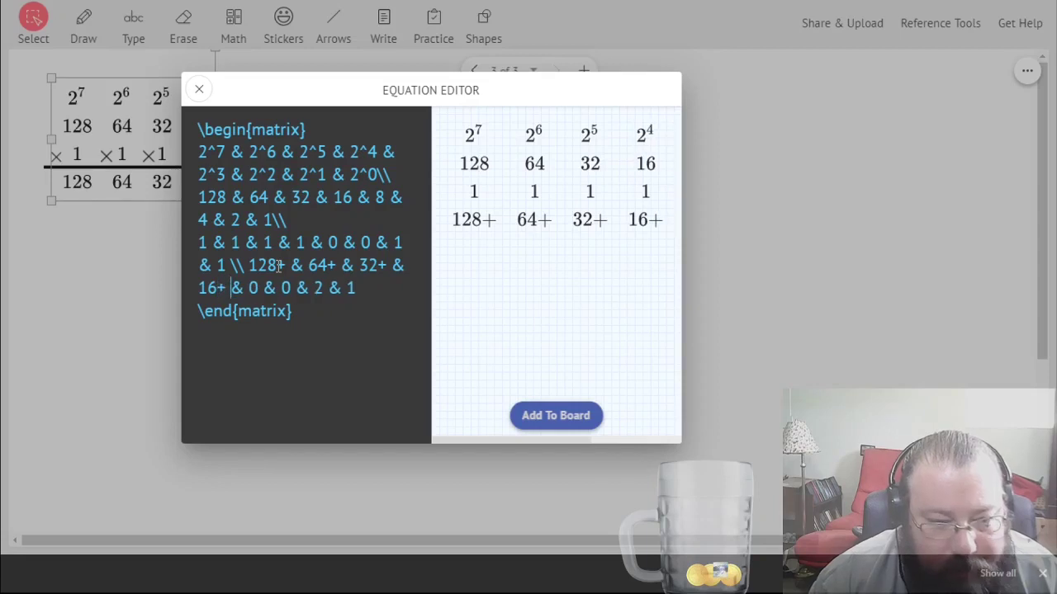
key(Right)
key(Right)
key(Right)
text(+ & 0)
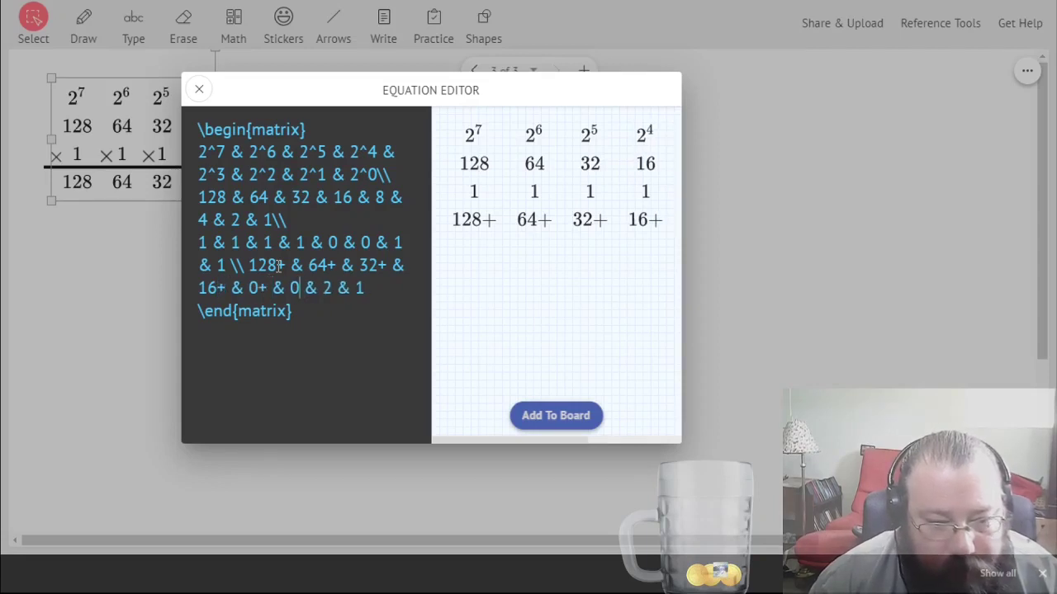
text(+)
key(Right)
text(+)
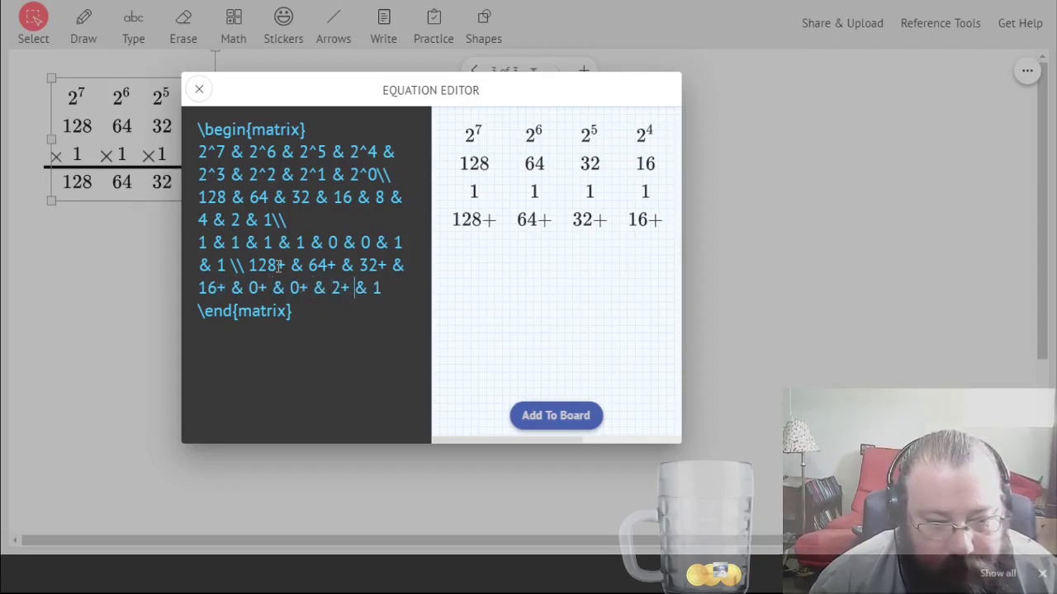
click(591, 415)
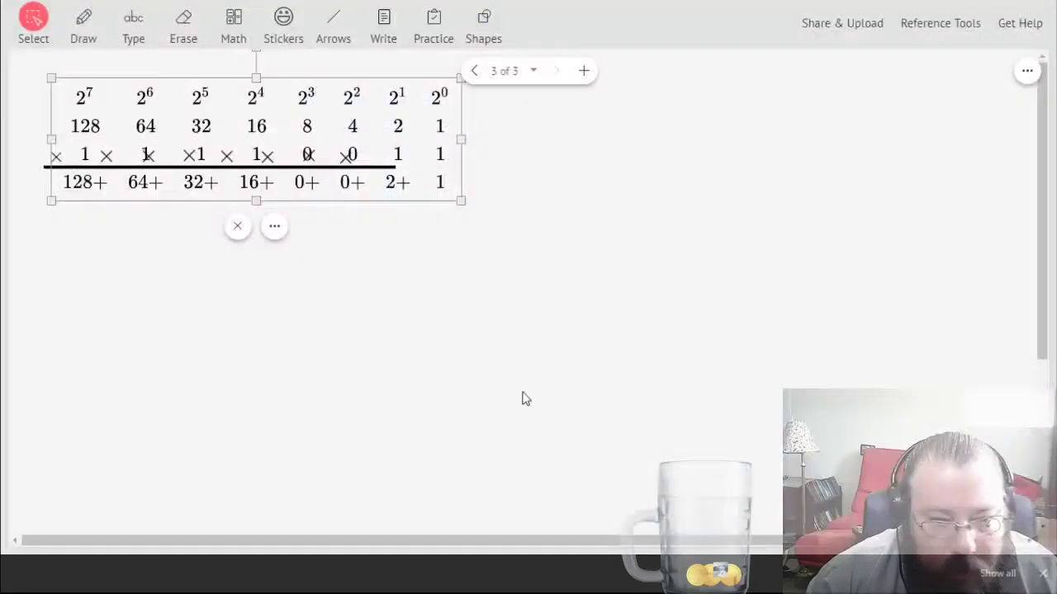
- Stretch the dividing line further right and move it below the result row
click(525, 399)
click(50, 168)
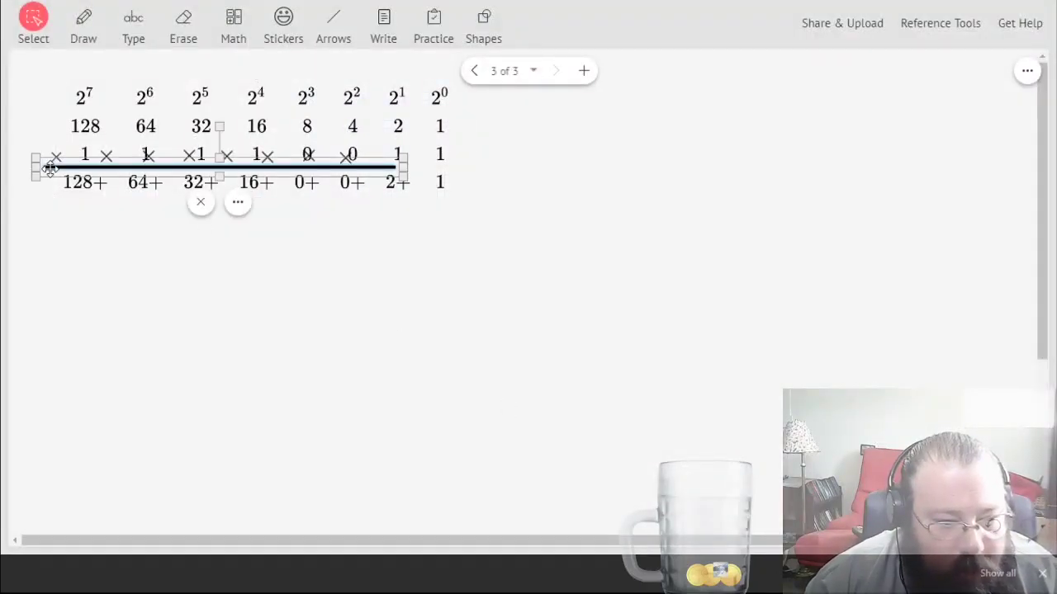
drag(403, 167, 476, 166)
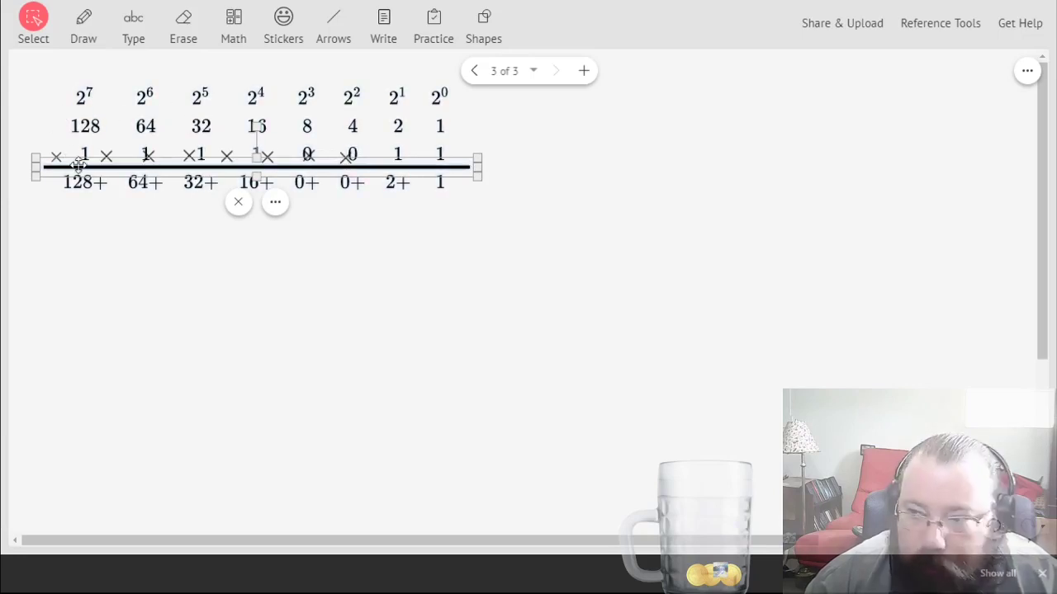
drag(78, 165, 69, 241)
- Shift the number table slightly left, re-add it, and move it to the page middle
click(107, 156)
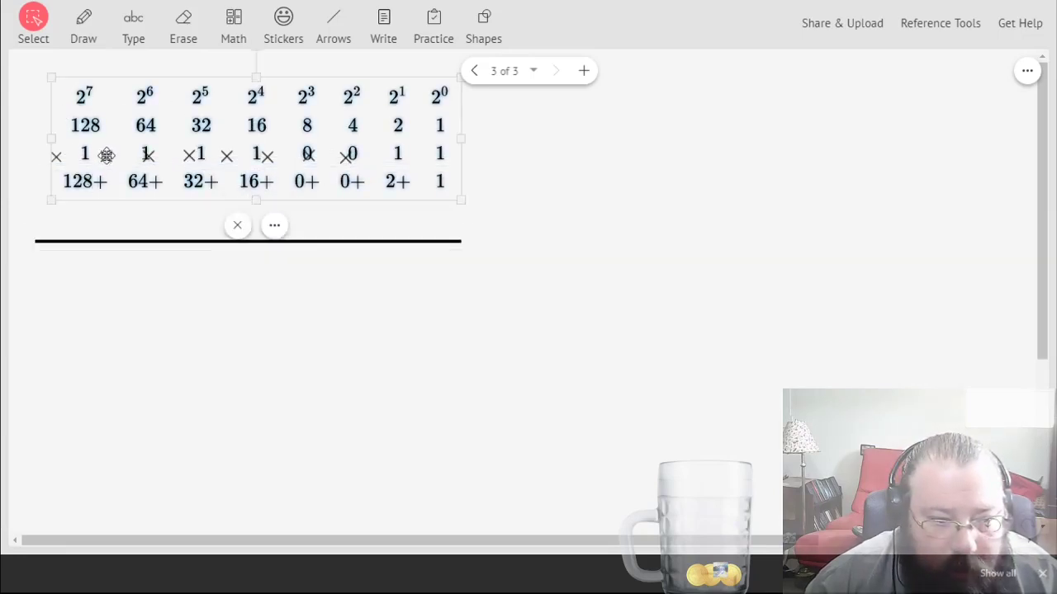
mouse_move(106, 155)
mouse_down()
mouse_move(109, 165)
mouse_move(99, 151)
mouse_move(67, 154)
mouse_move(85, 154)
mouse_up()
click(88, 203)
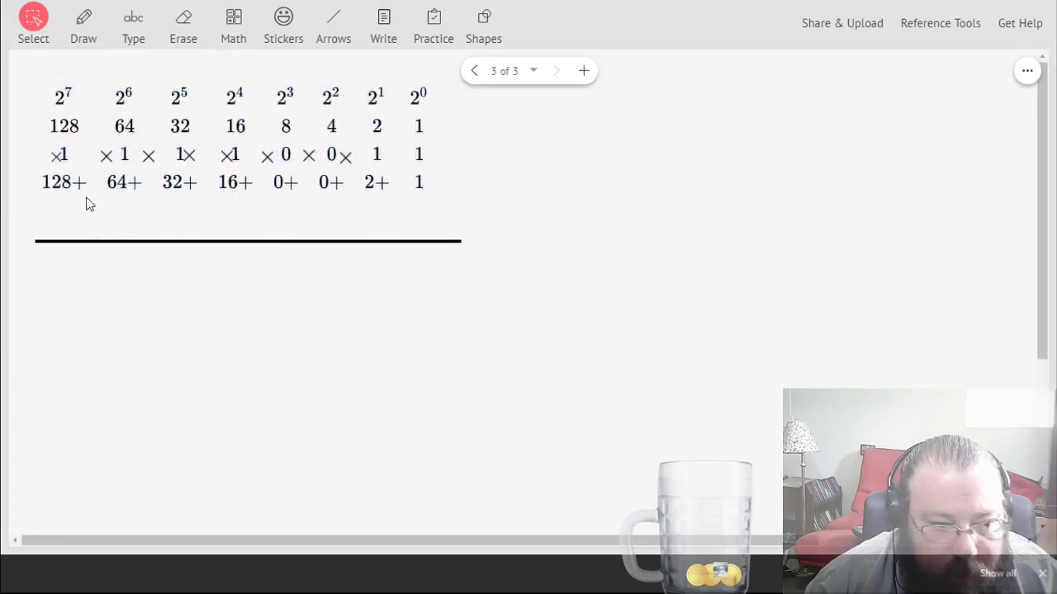
click(107, 154)
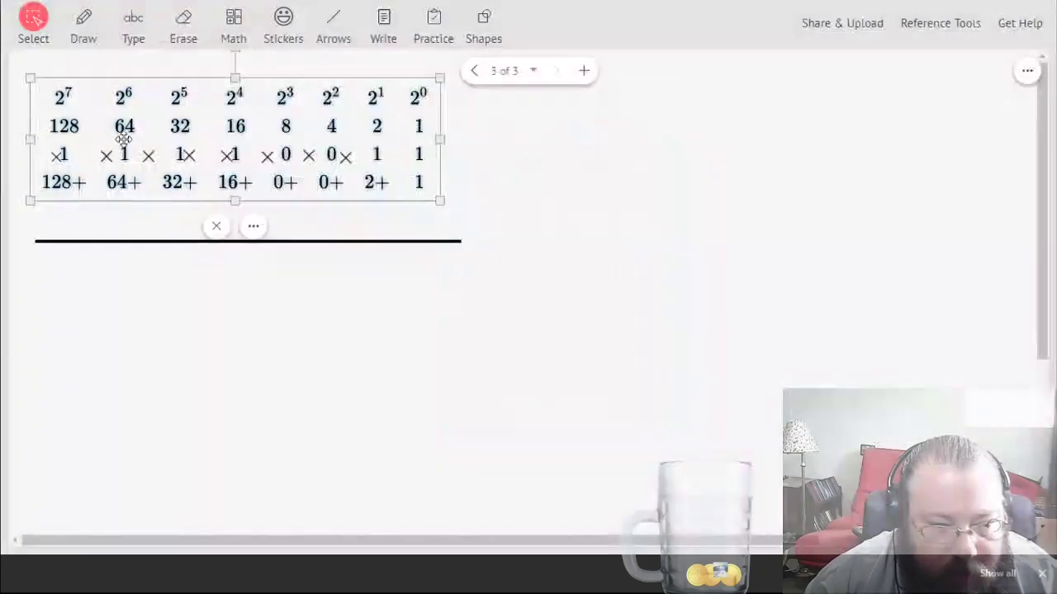
drag(123, 137, 124, 136)
double_click(123, 137)
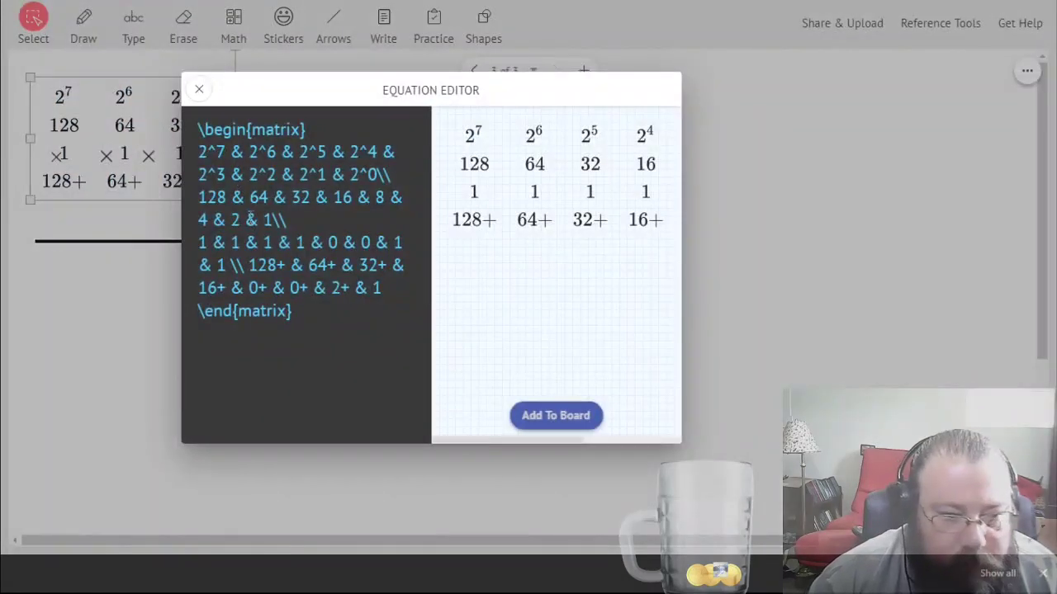
click(125, 312)
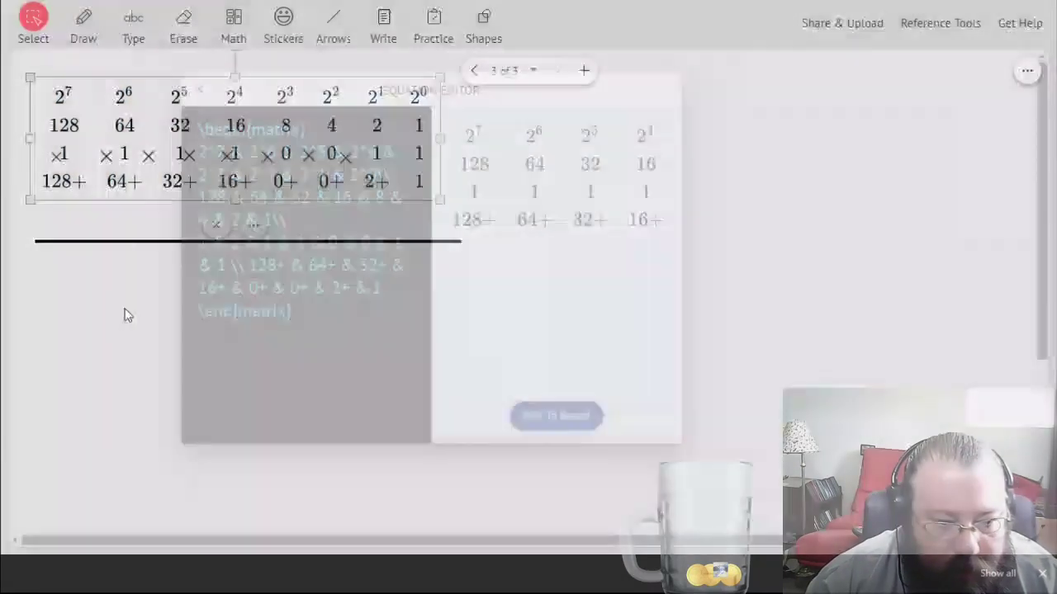
drag(82, 132, 281, 339)
- Delete the eight loose × marks, move the table to the top, and set the line under the bits row
double_click(56, 156)
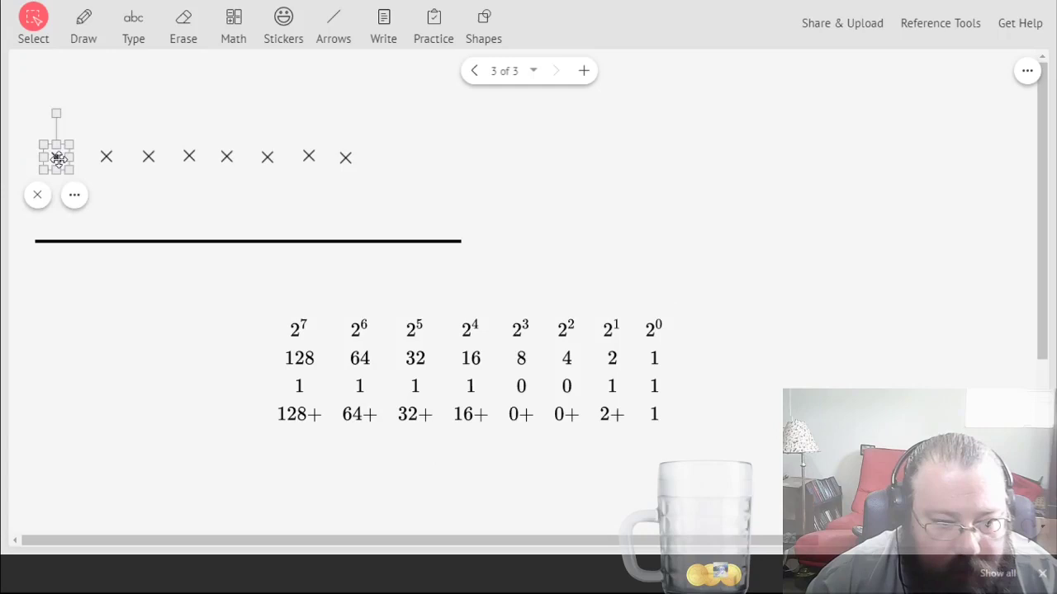
key(ctrl+a)
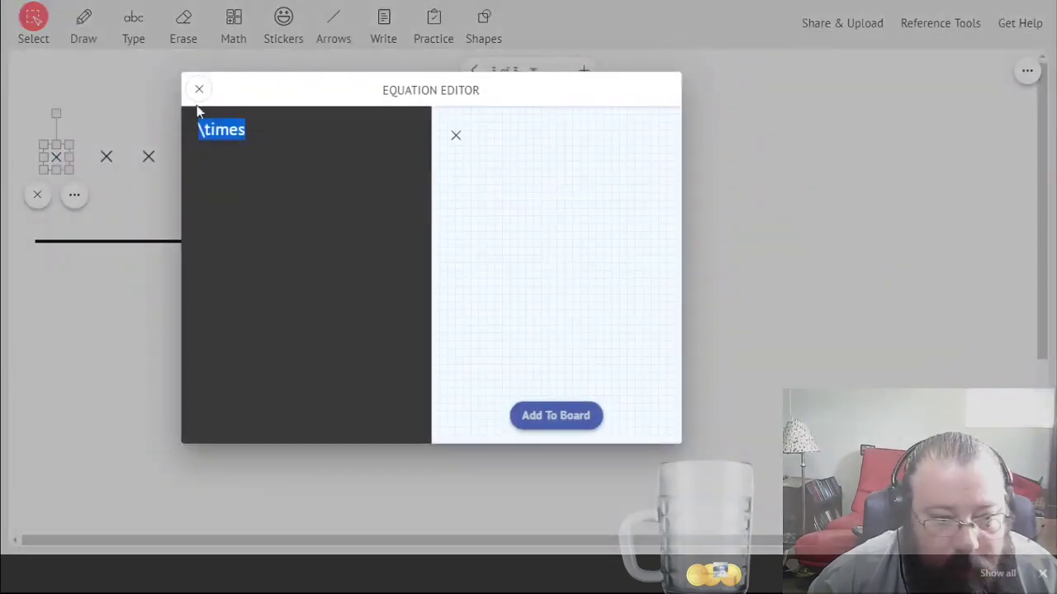
click(199, 89)
mouse_move(23, 80)
mouse_down()
mouse_move(301, 196)
mouse_move(380, 186)
mouse_up()
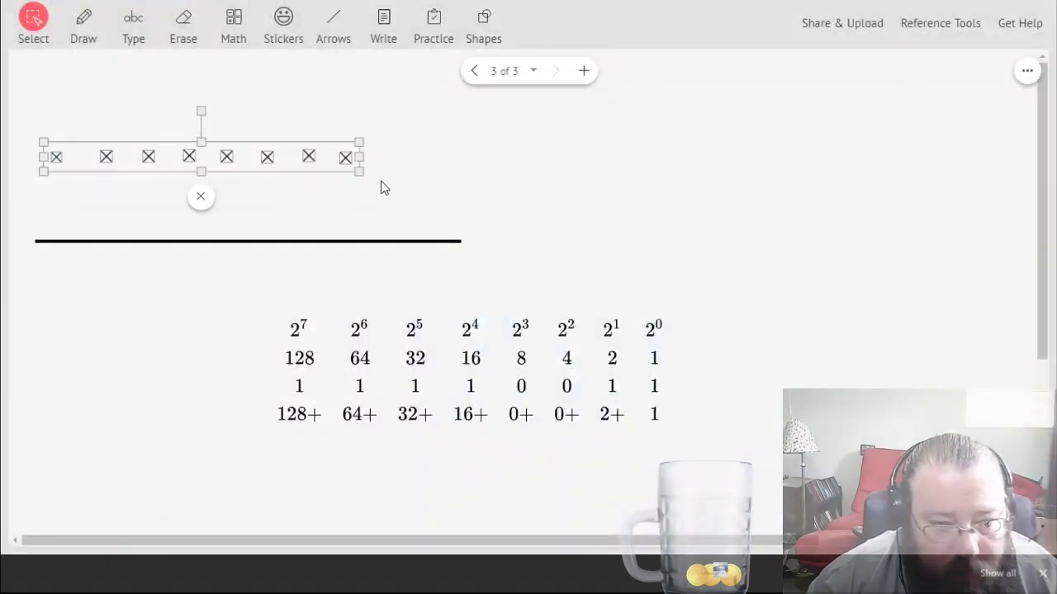
key(Delete)
mouse_move(465, 372)
mouse_down()
mouse_move(387, 199)
mouse_move(271, 135)
mouse_up()
mouse_move(391, 240)
mouse_down()
mouse_move(438, 161)
mouse_move(427, 164)
mouse_up()
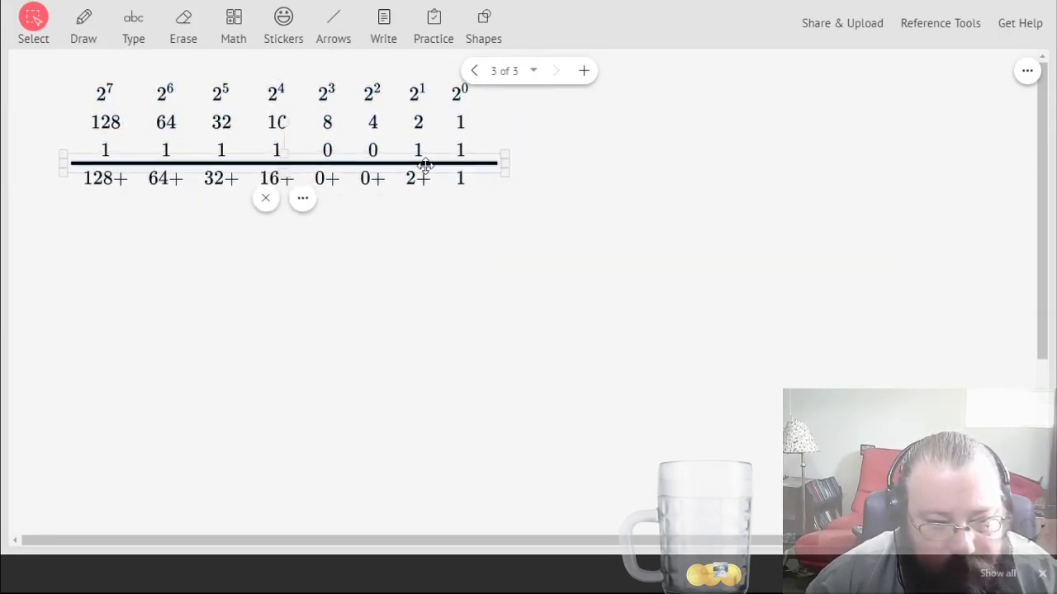
- Open the number table's formula and type \times next to each bit in the third row
click(380, 125)
double_click(380, 125)
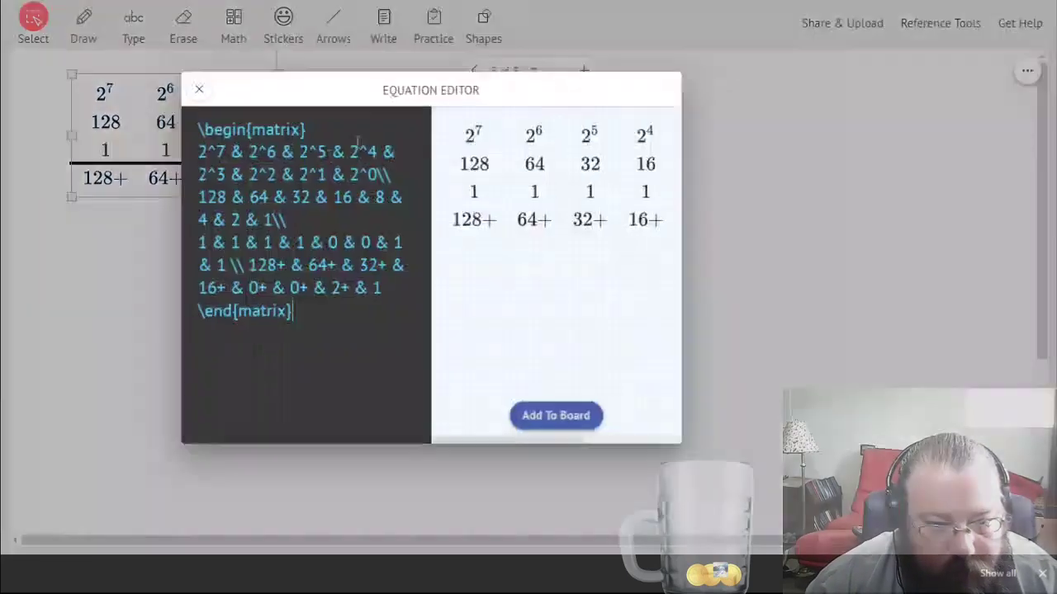
text(imes)
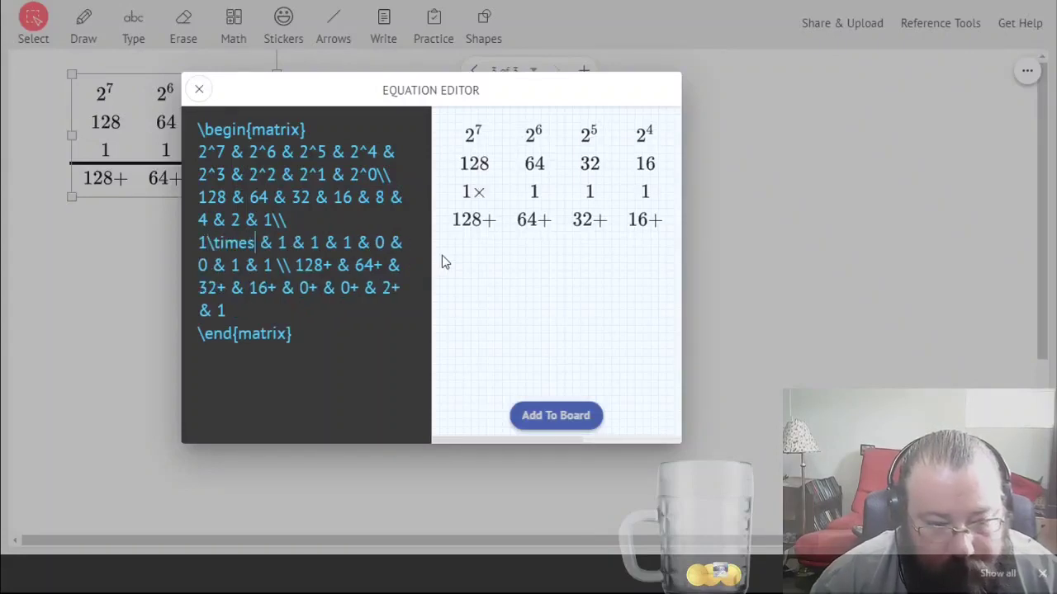
key(Right)
key(Right)
key(Right)
text(imes)
key(Right)
key(Right)
key(Right)
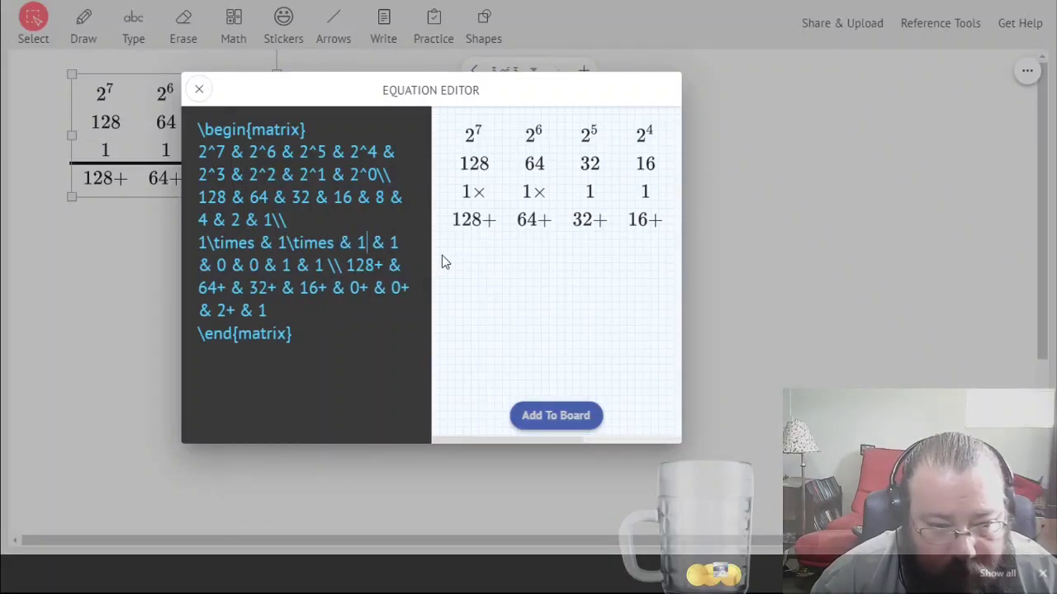
text(imes)
text(	imes)
key(Right)
key(Right)
key(Right)
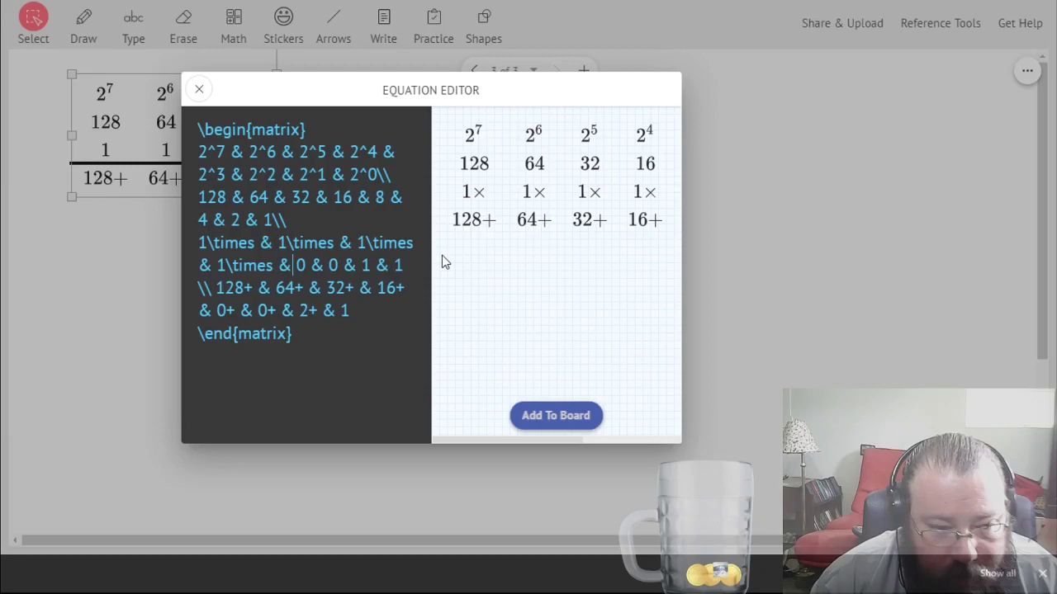
text(imes)
key(Right)
key(Right)
key(Right)
key(Right)
text(imes)
key(Right)
key(Right)
key(Right)
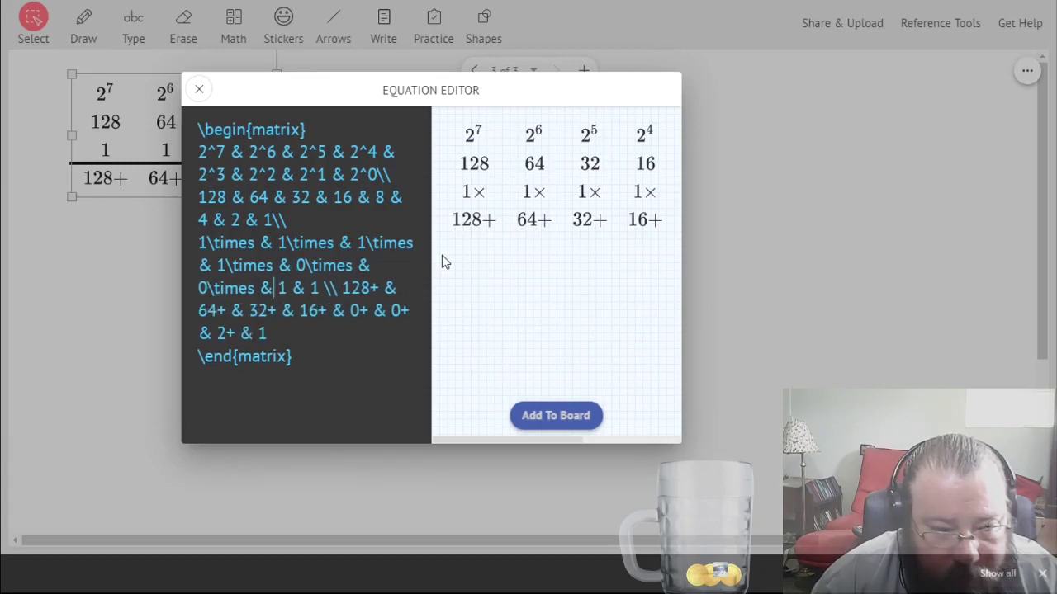
text(imes)
key(Right)
key(Right)
key(Right)
key(Right)
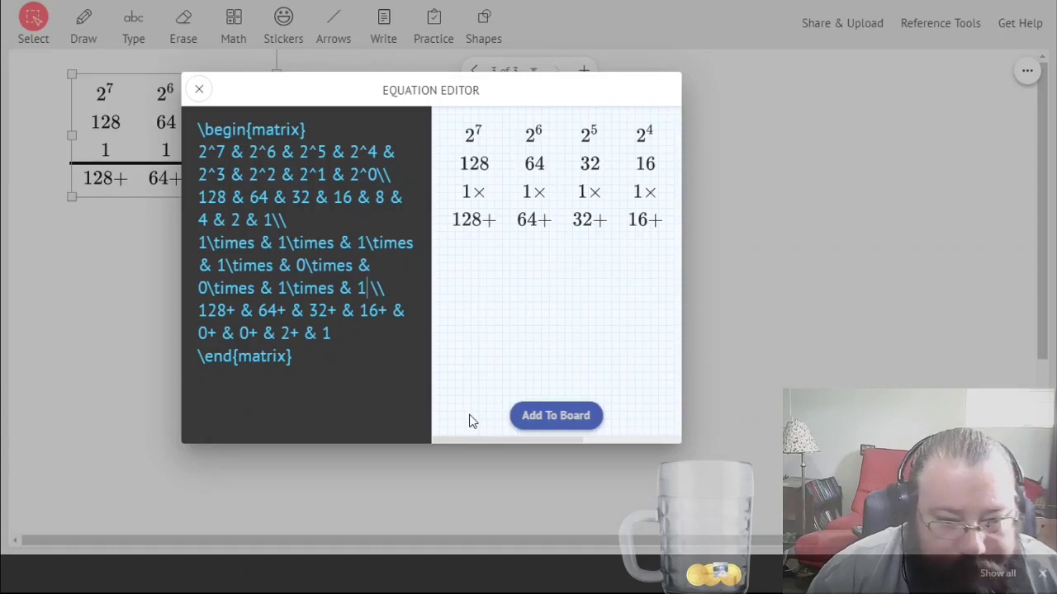
- Remove the multiplication signs that ended up after the bits instead of before them
key(BackSpace)
key(BackSpace)
key(BackSpace)
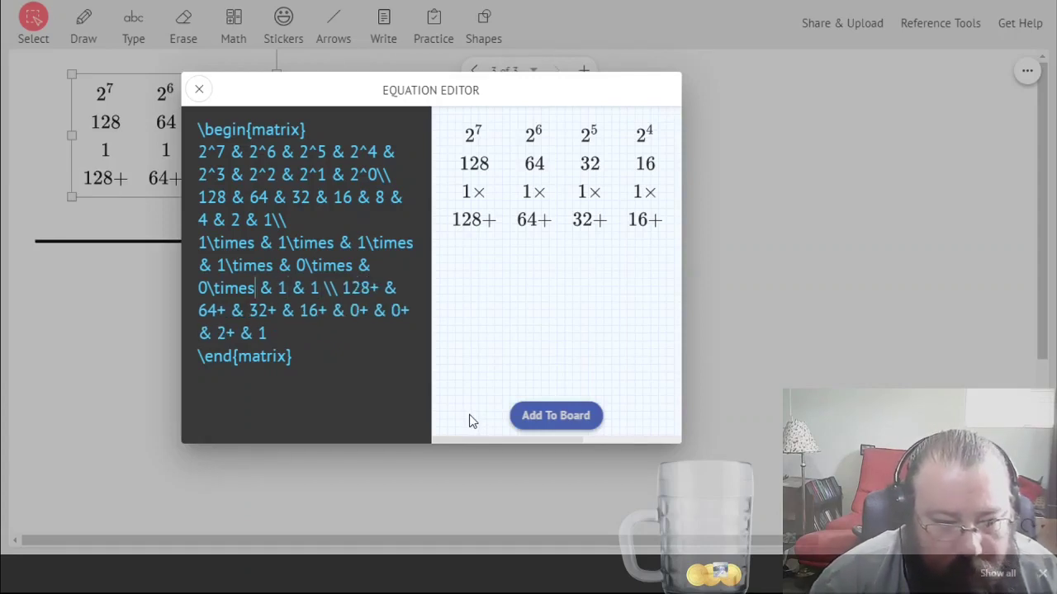
key(BackSpace)
key(BackSpace)
key(BackSpace)
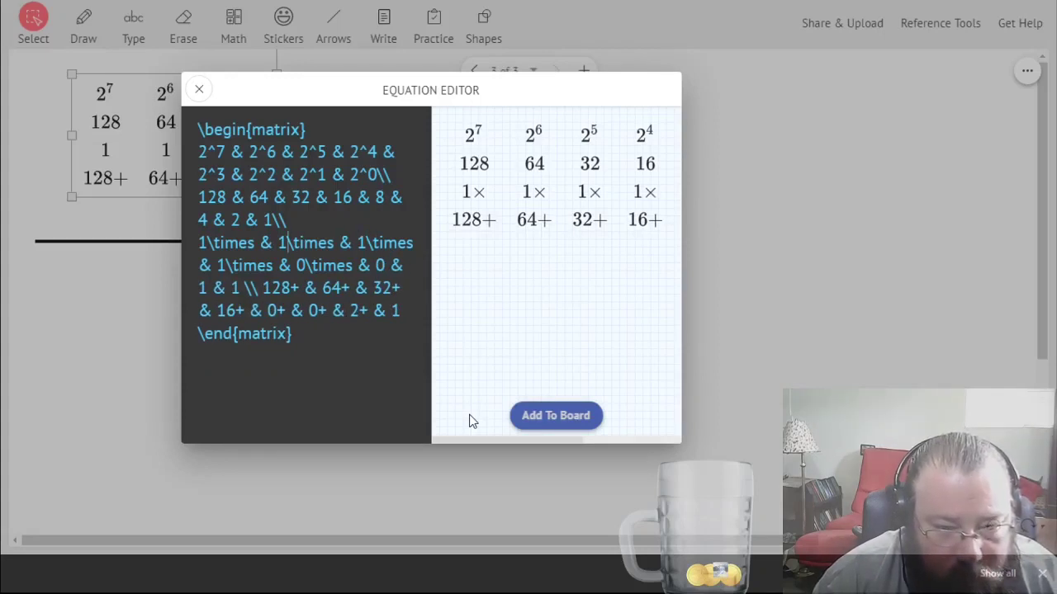
key(BackSpace)
key(BackSpace)
key(Delete)
key(Delete)
key(Delete)
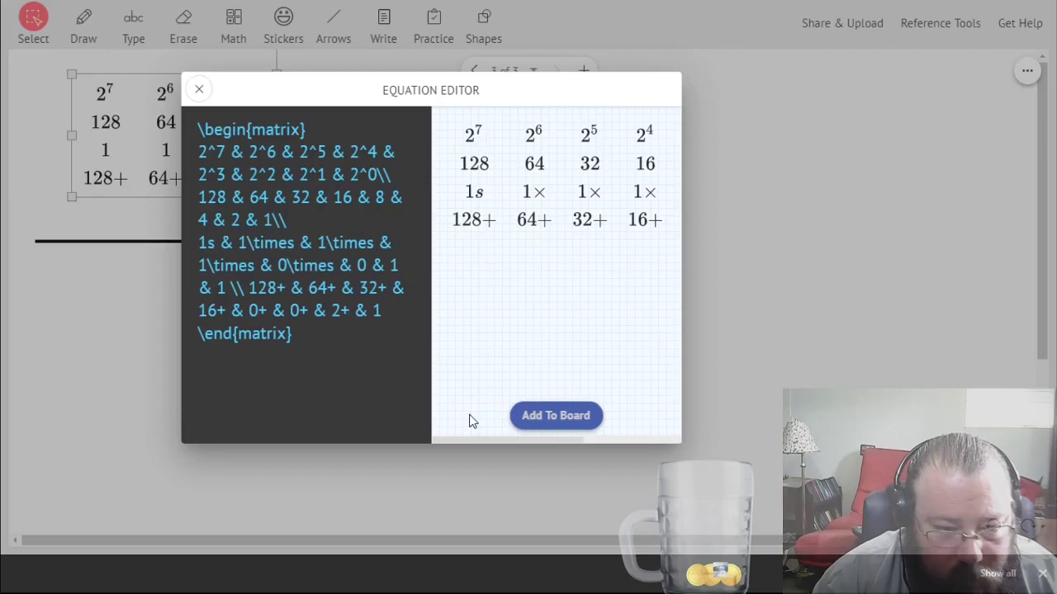
key(Delete)
key(Delete)
key(Delete)
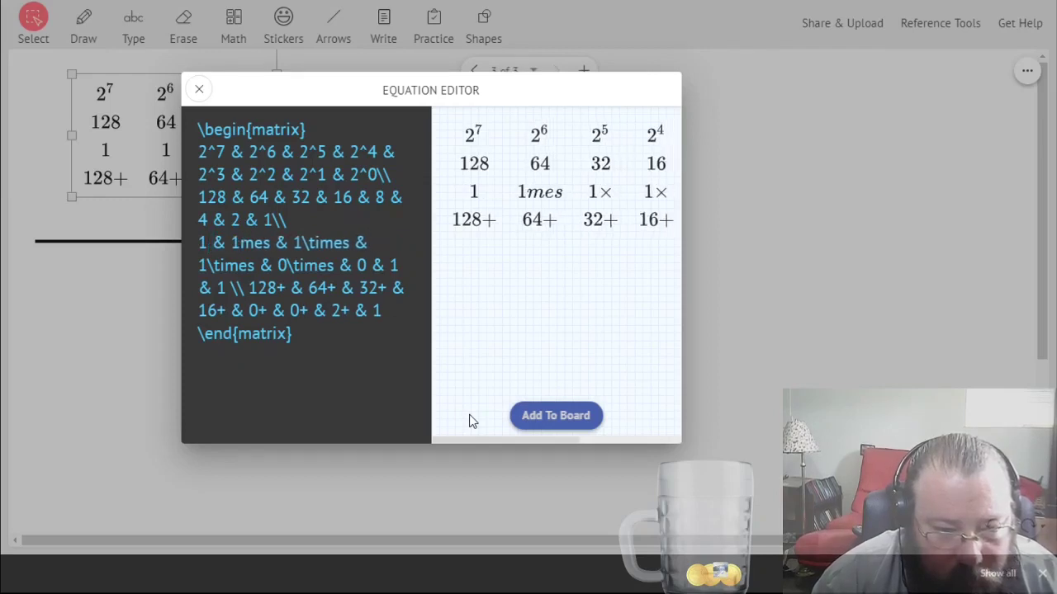
key(Right)
key(Right)
key(Right)
key(Delete)
key(Delete)
key(Delete)
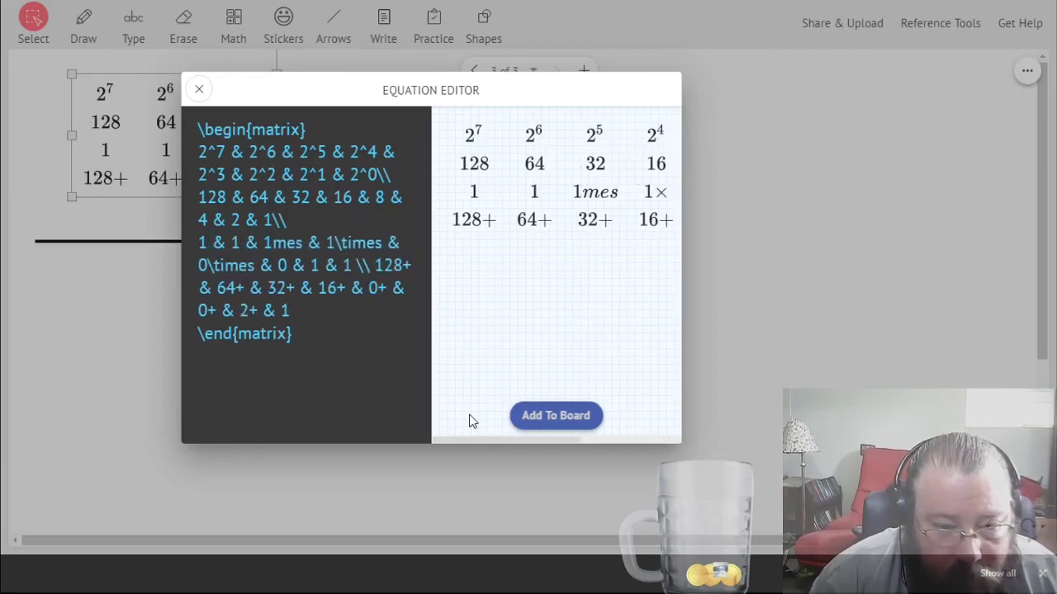
key(Right)
key(Delete)
key(Delete)
key(Delete)
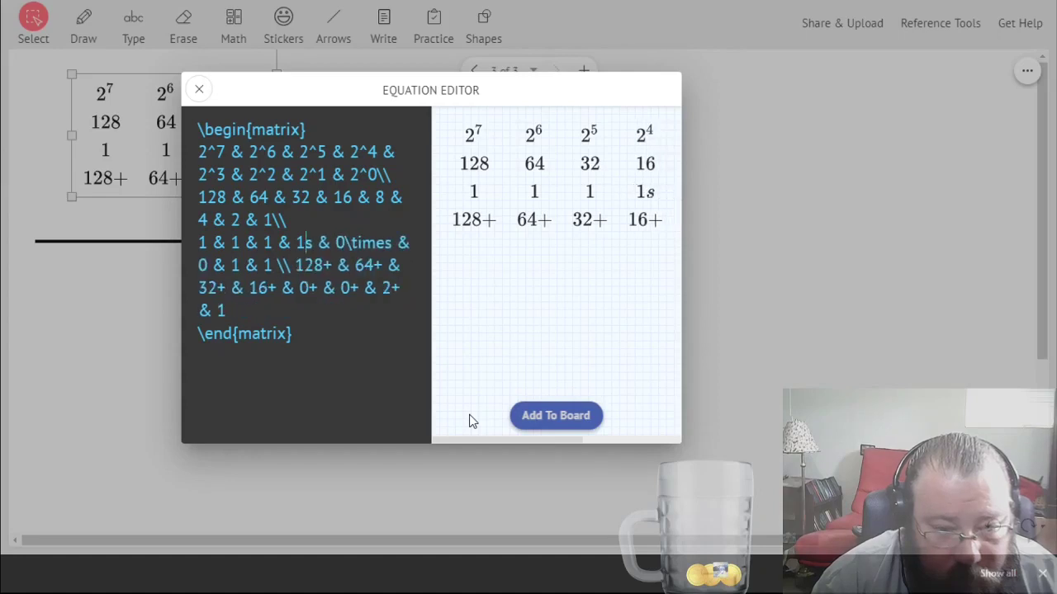
key(Delete)
key(Delete)
key(Delete)
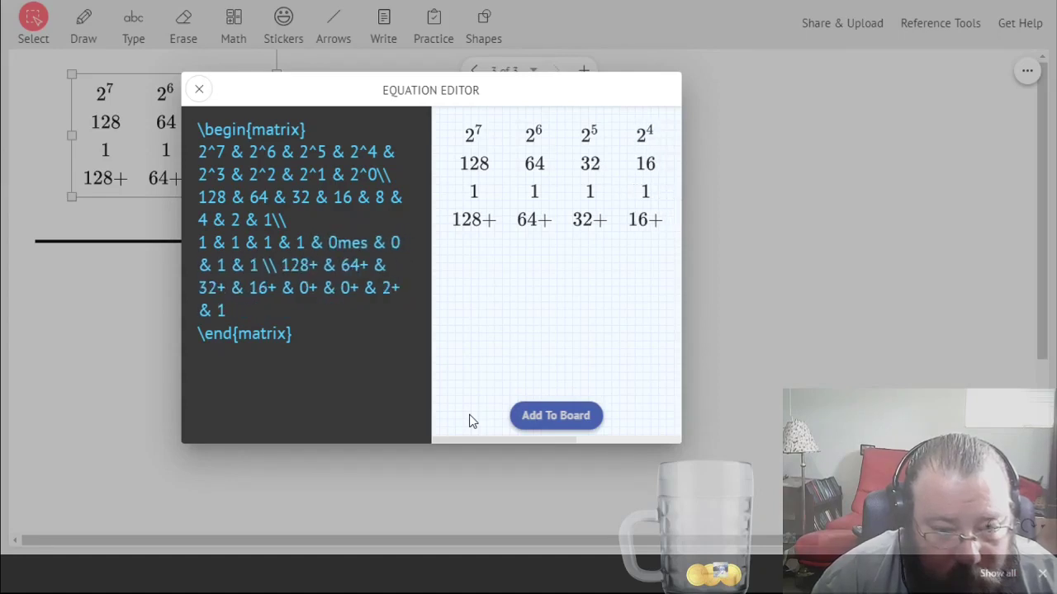
key(Right)
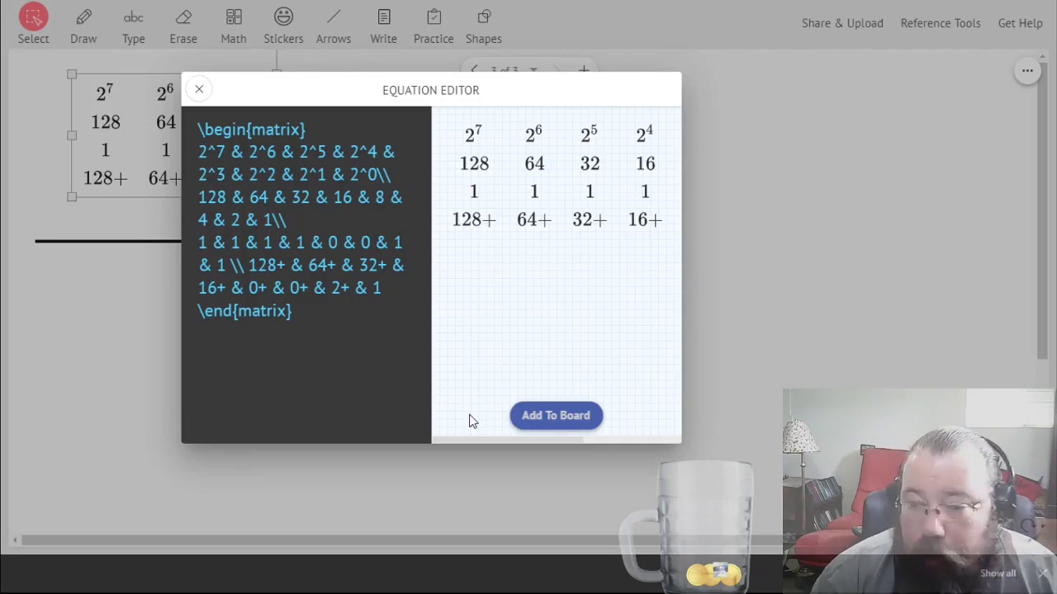
- Put \times before every bit so the row reads ×1 ×1 ×1 ×1 ×0 ×0 ×1 ×1, and re-add the table
text(imes)
key(Right)
text(imes)
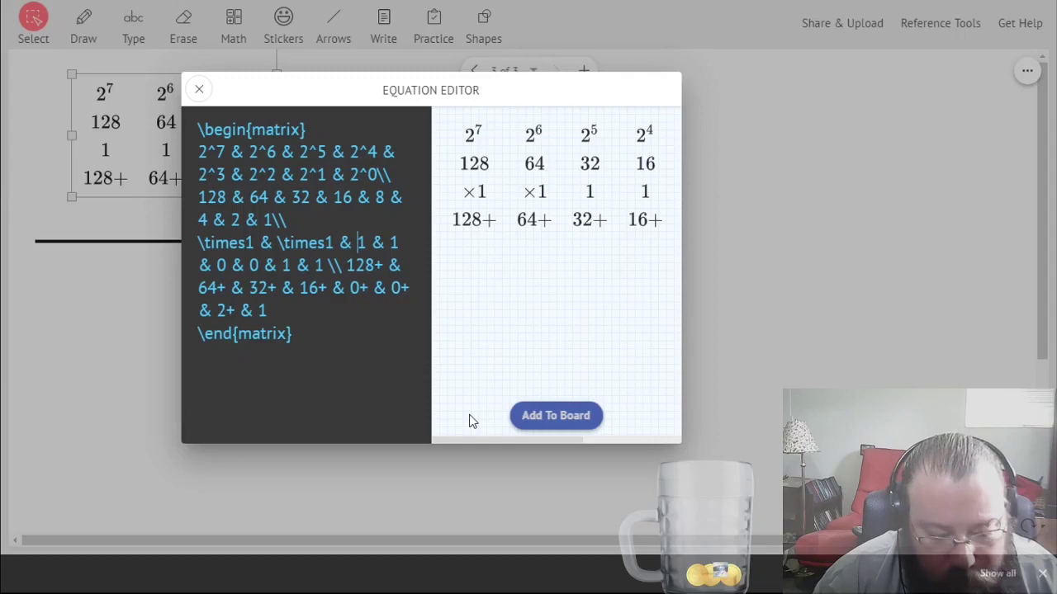
text(	imes)
text(	imes)
key(Right)
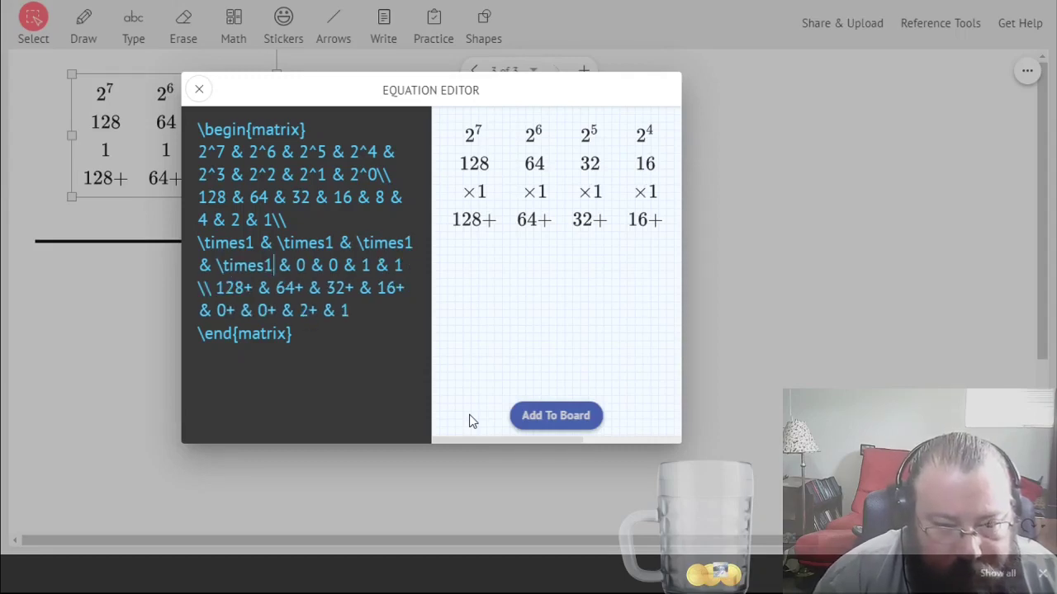
text(imes)
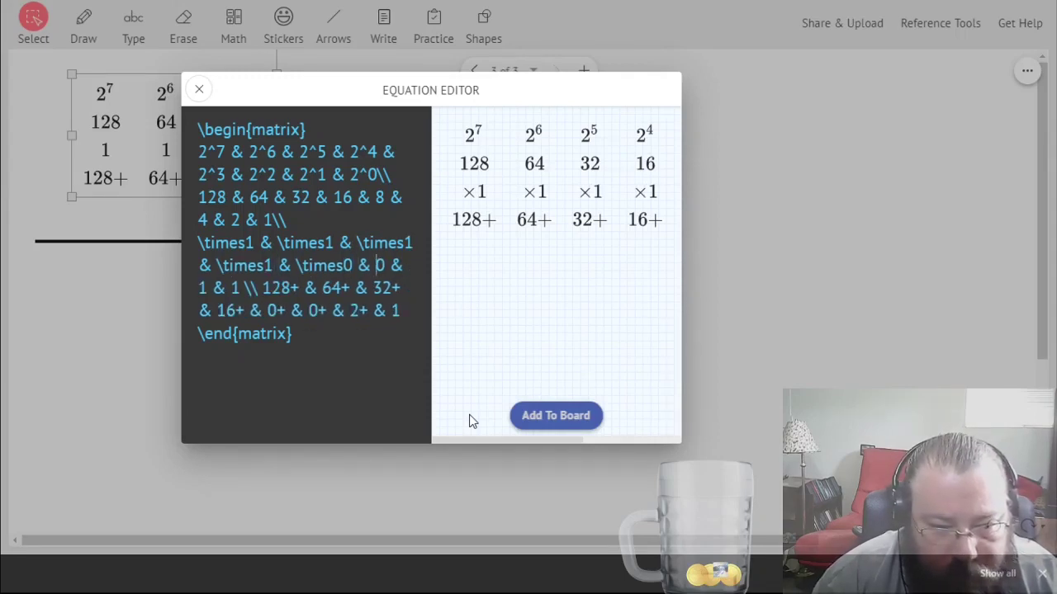
text(	imes)
key(Right)
text(imes)
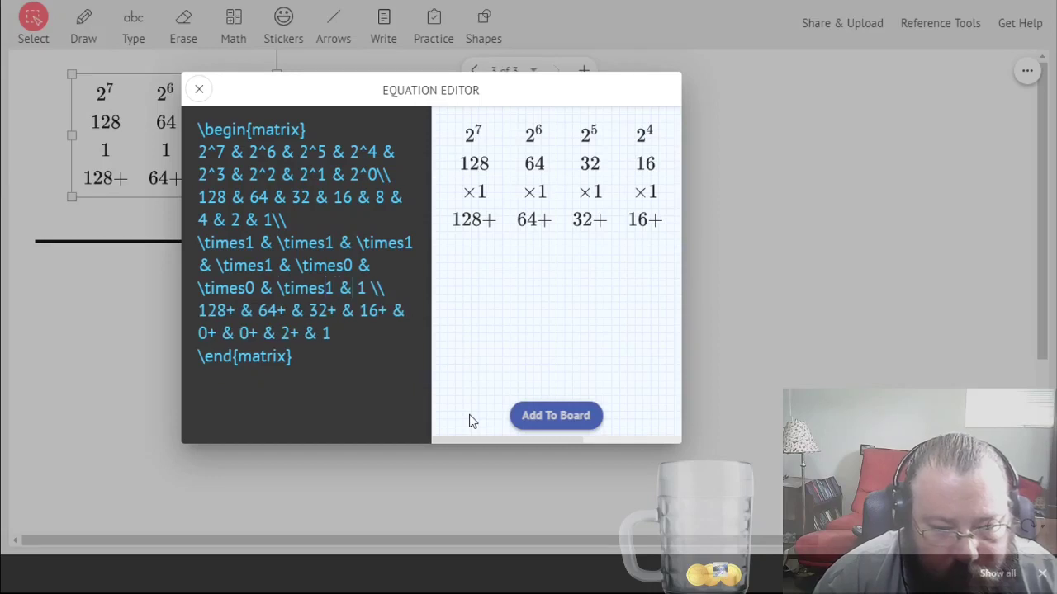
text(	imes)
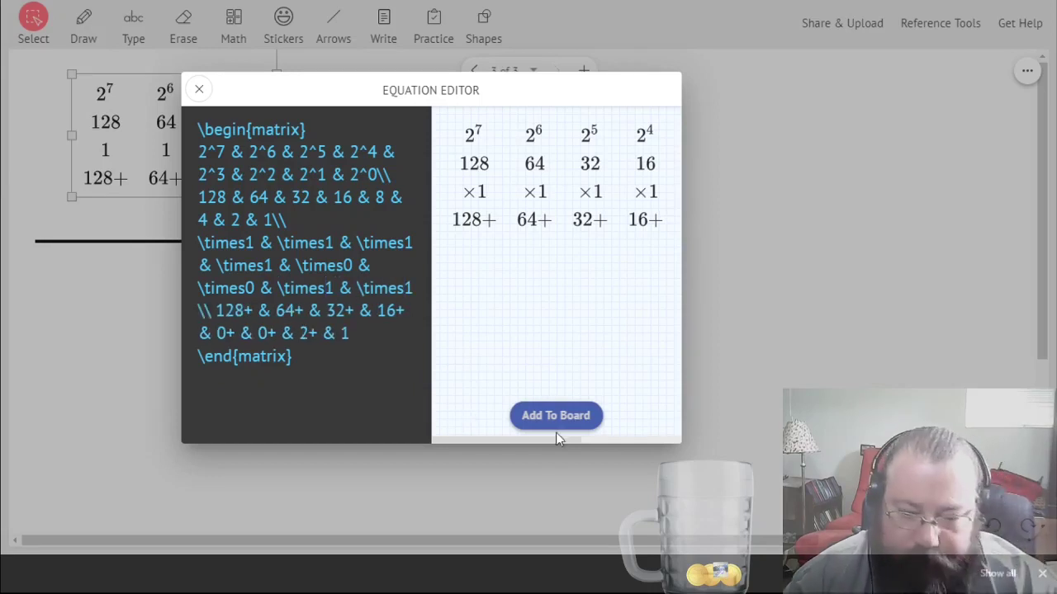
click(555, 417)
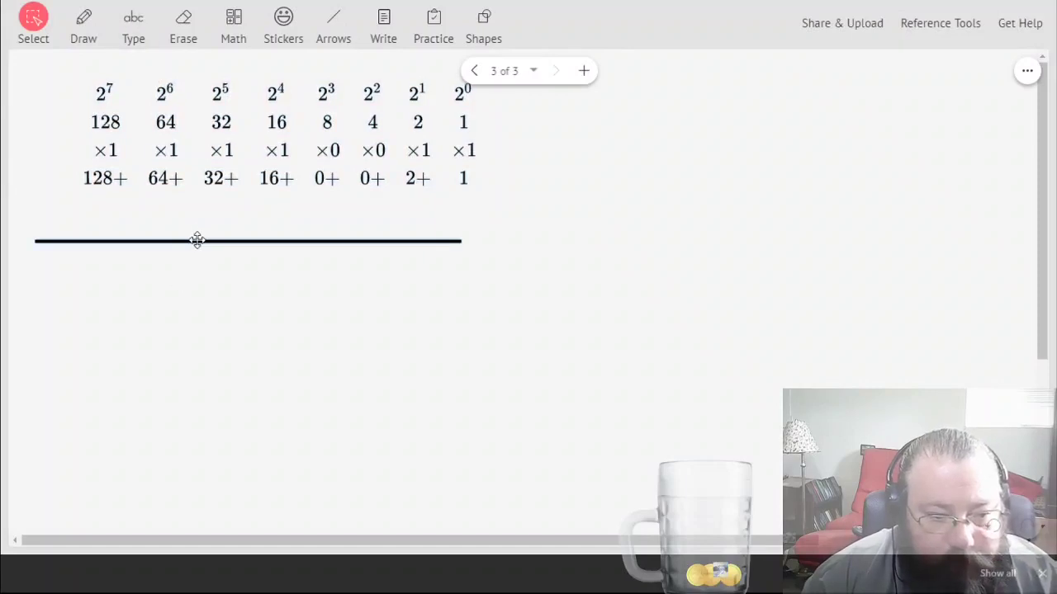
- Set the horizontal line under the ×1 row and draw vertical dividers between all columns, 128 through 1, closing after 1
mouse_move(197, 240)
mouse_down()
mouse_move(220, 156)
mouse_move(232, 163)
mouse_up()
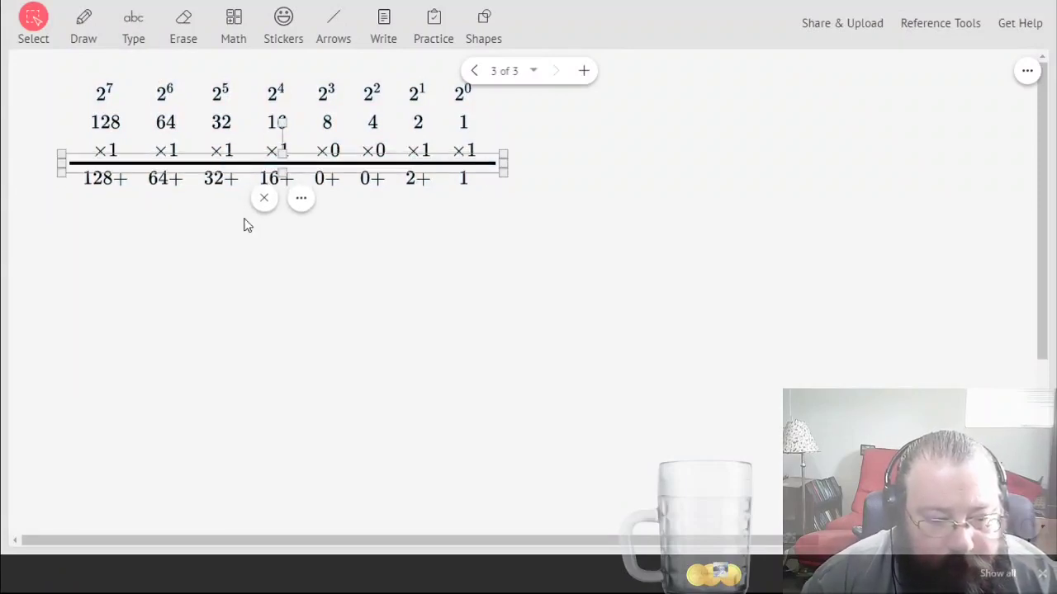
click(229, 295)
click(331, 21)
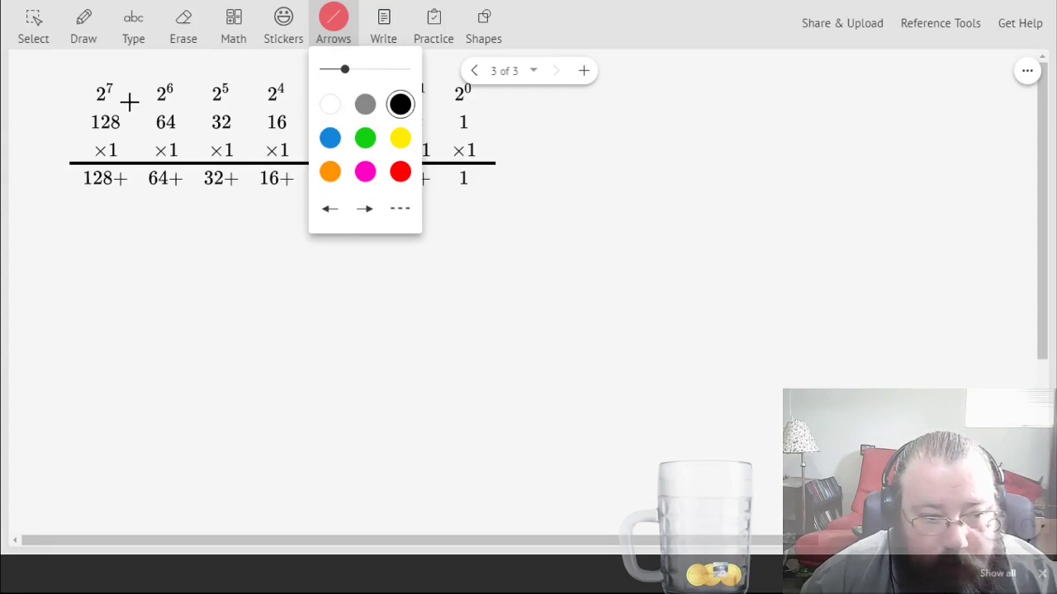
drag(133, 121, 133, 175)
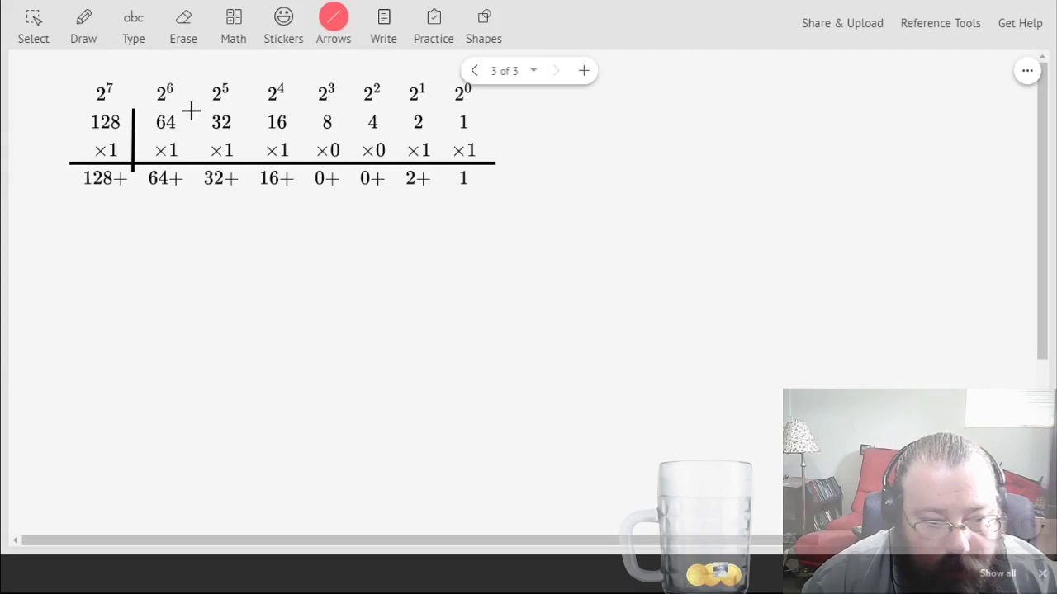
drag(191, 111, 191, 164)
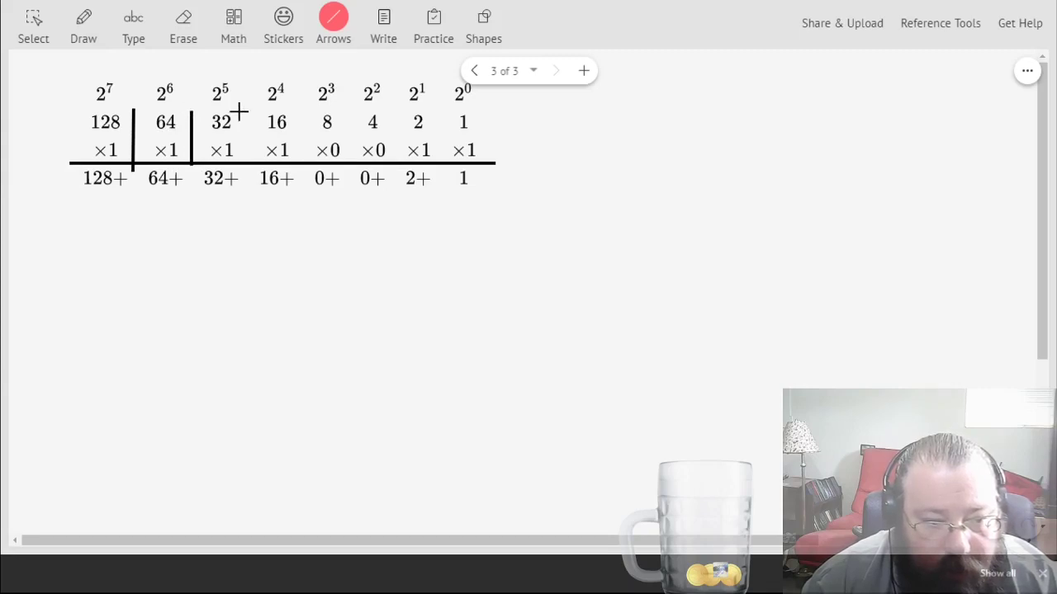
drag(242, 110, 243, 165)
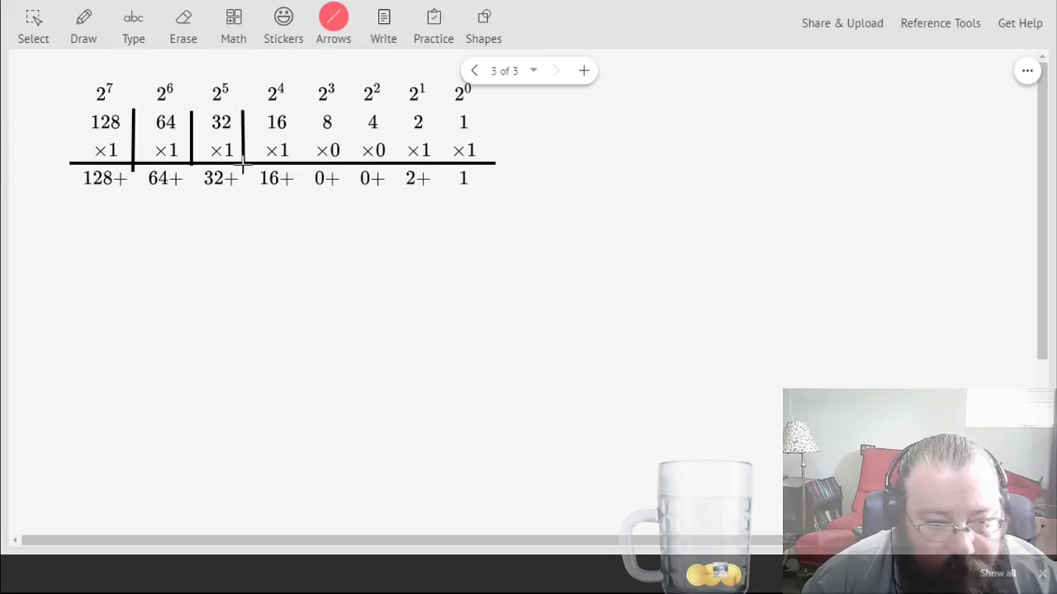
drag(304, 112, 304, 165)
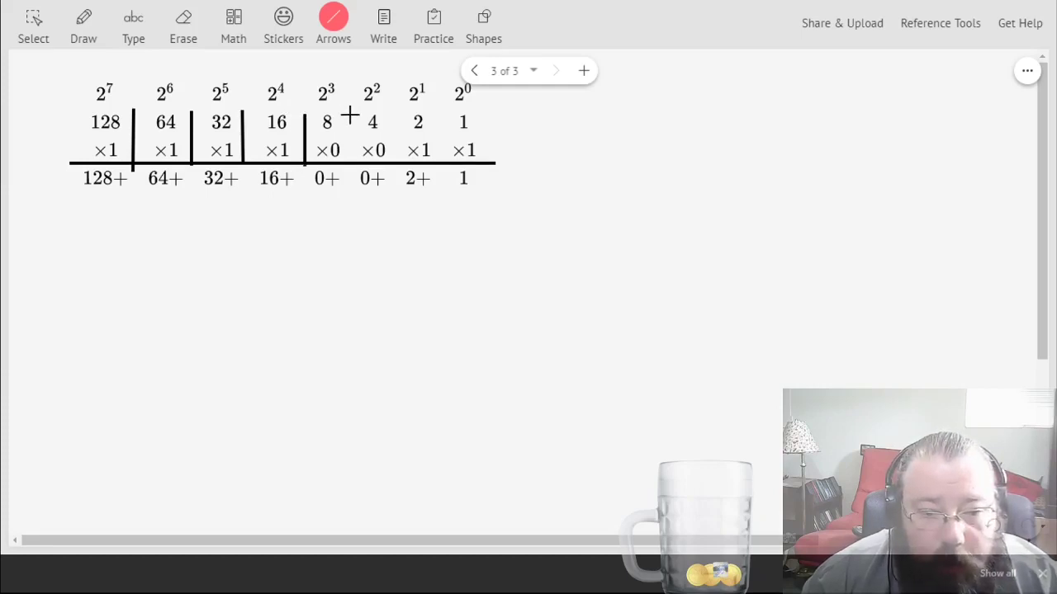
drag(350, 115, 350, 167)
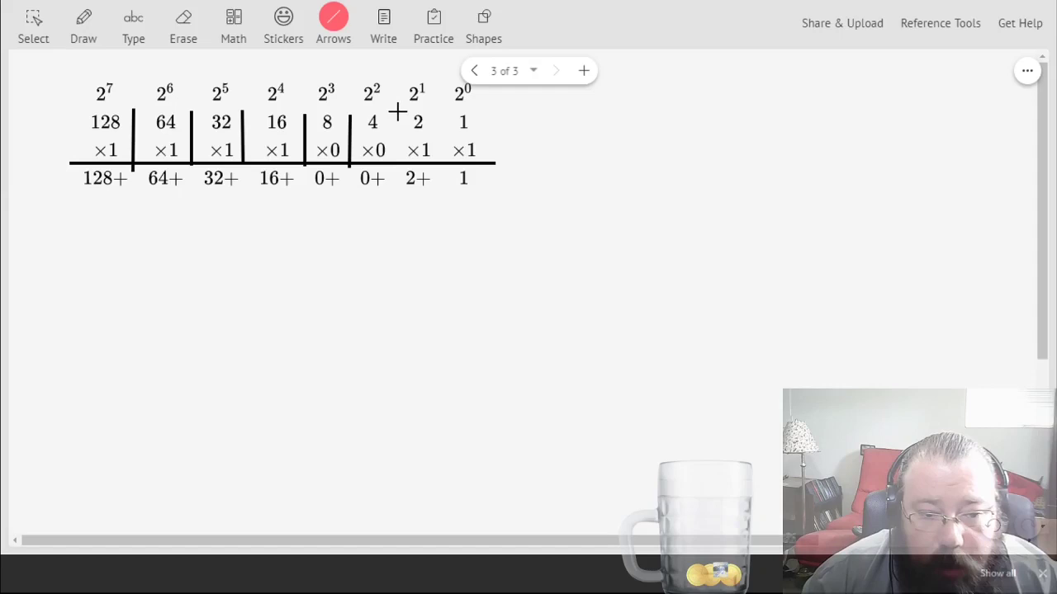
drag(397, 112, 399, 169)
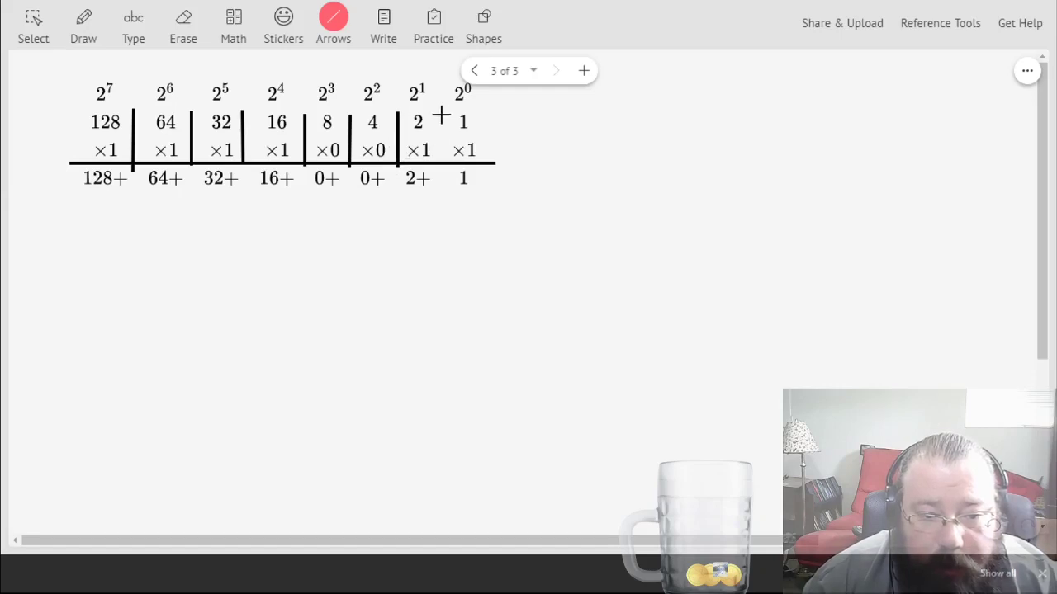
drag(442, 115, 442, 169)
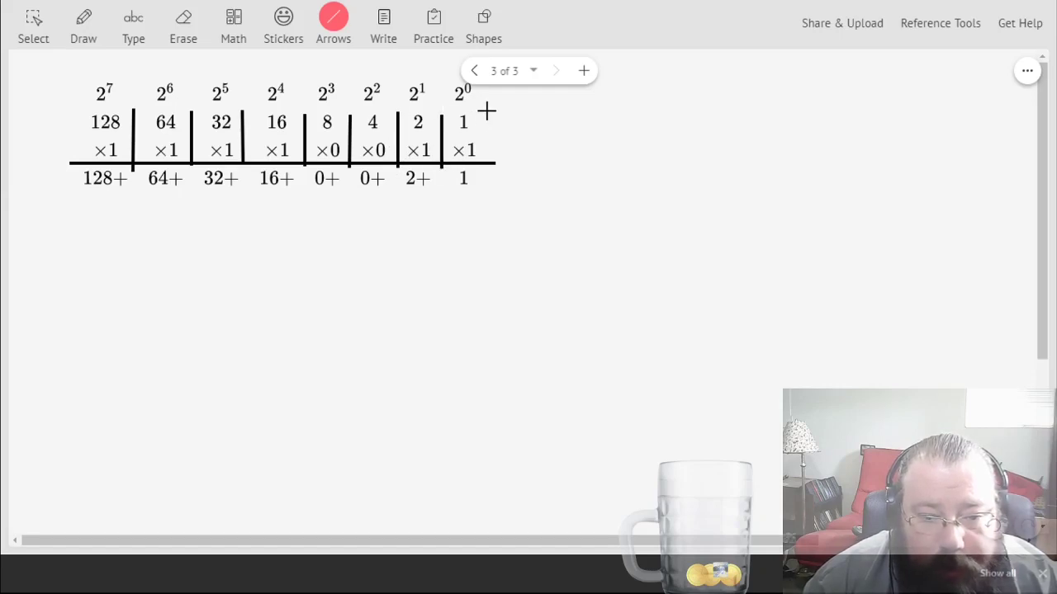
drag(487, 112, 486, 167)
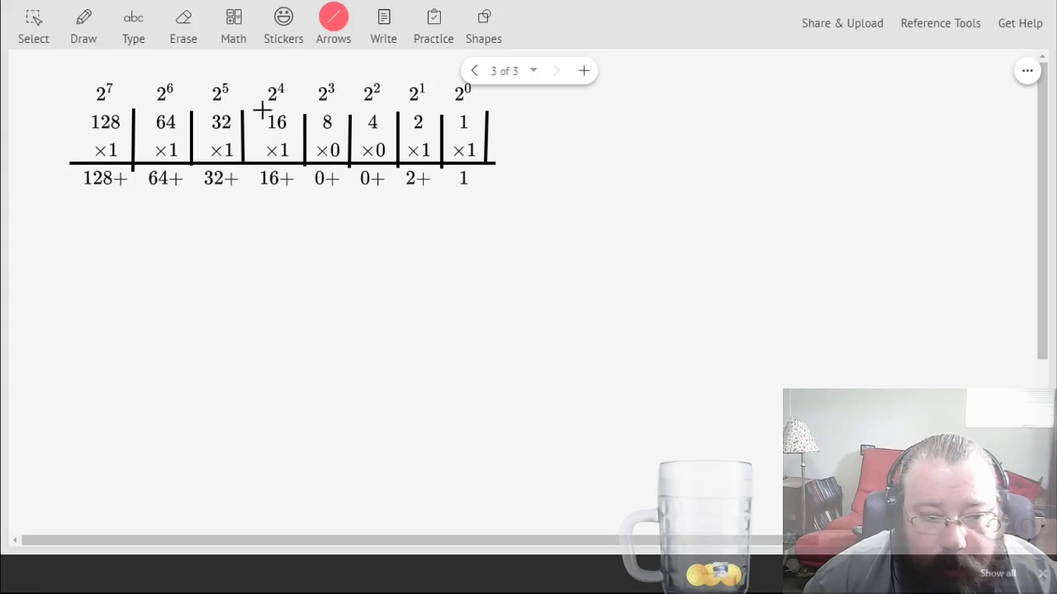
- Draw a downward arrow along the table's left edge and label it 'Mult'
click(334, 24)
click(365, 208)
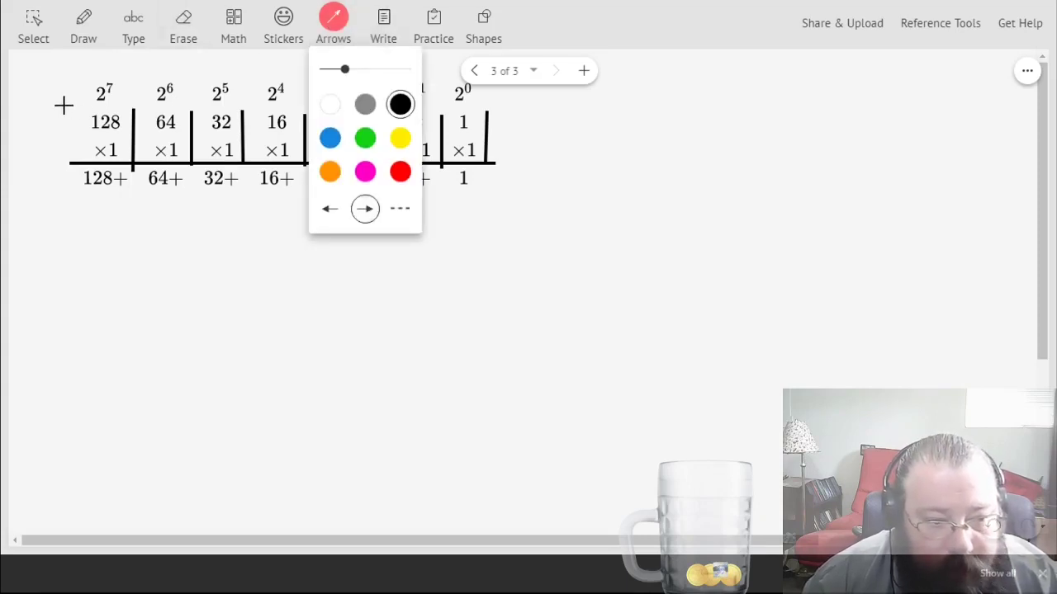
drag(67, 109, 65, 169)
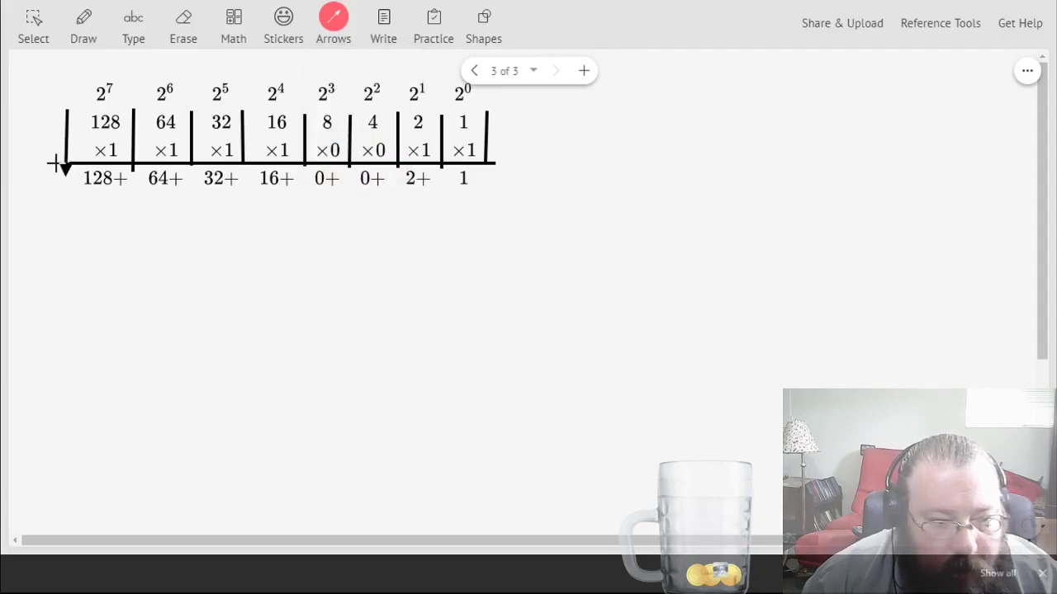
click(132, 24)
click(25, 128)
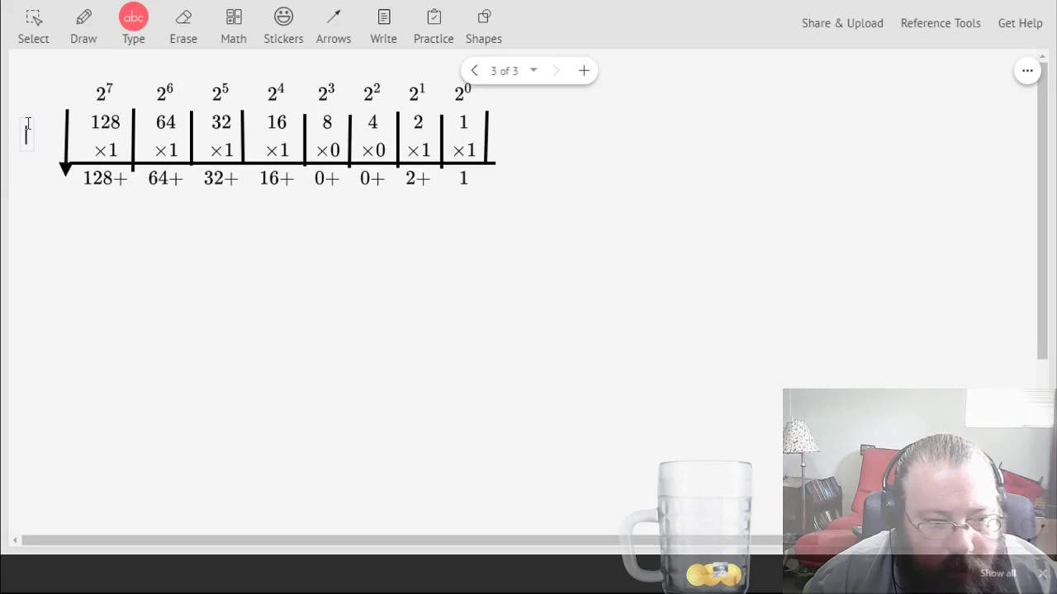
text(Mult)
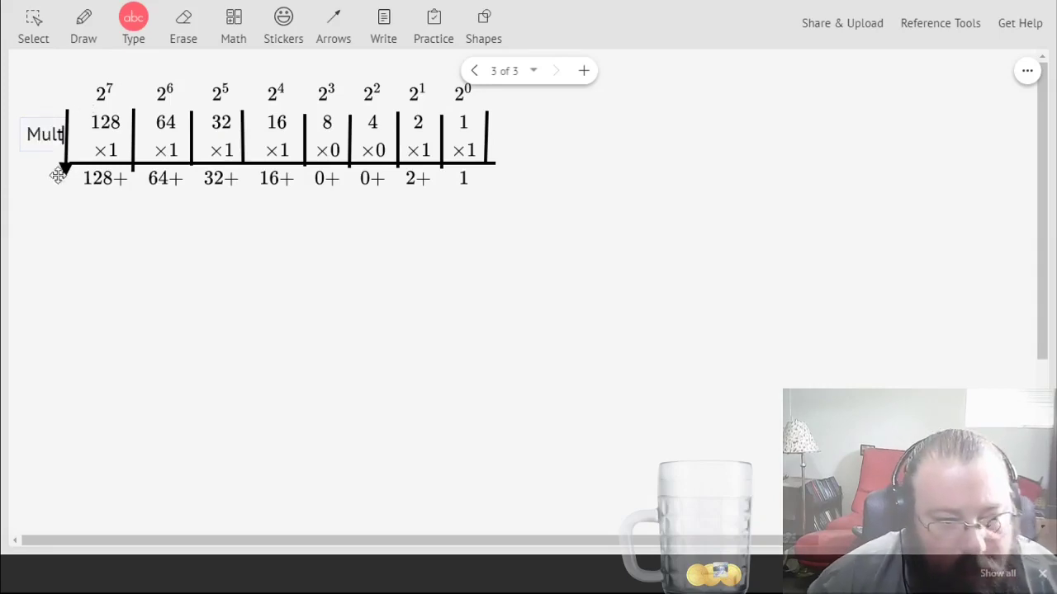
- Draw a rightward arrow under the sum row and label it 'Add' beneath
click(345, 18)
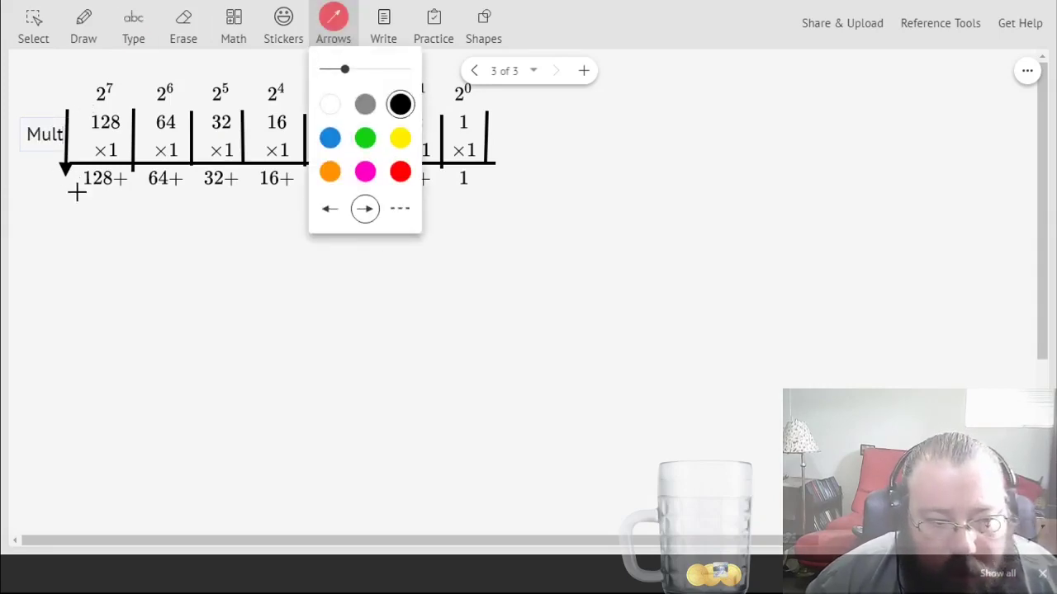
drag(76, 198, 507, 197)
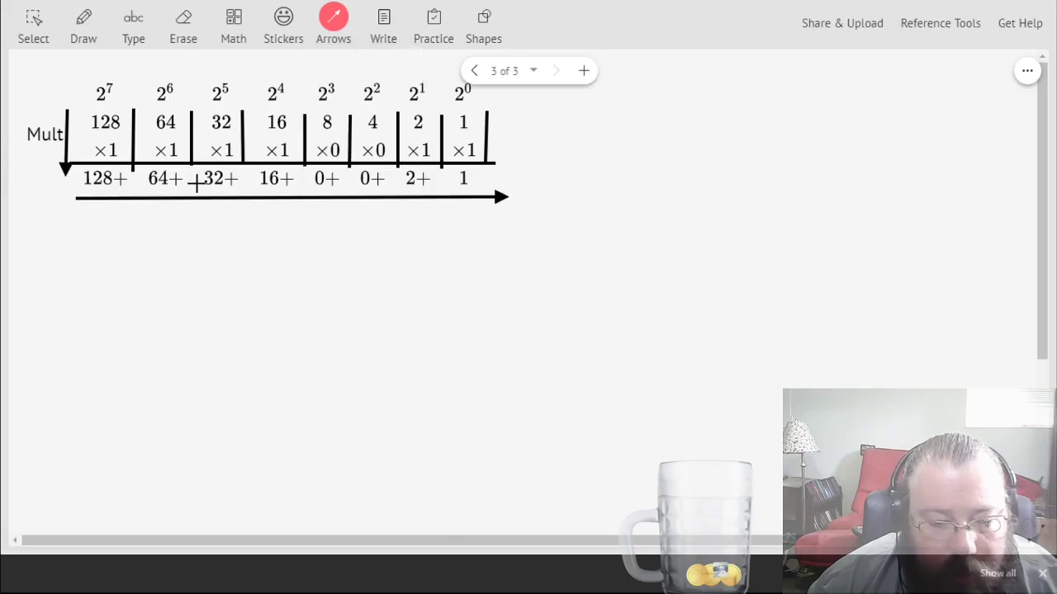
click(149, 33)
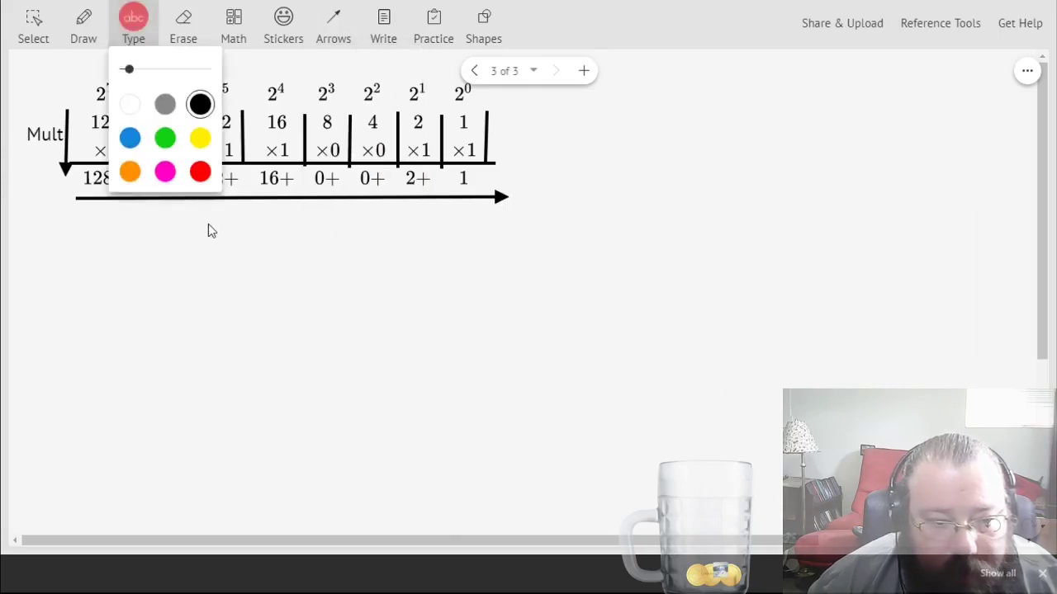
click(223, 223)
text(Add)
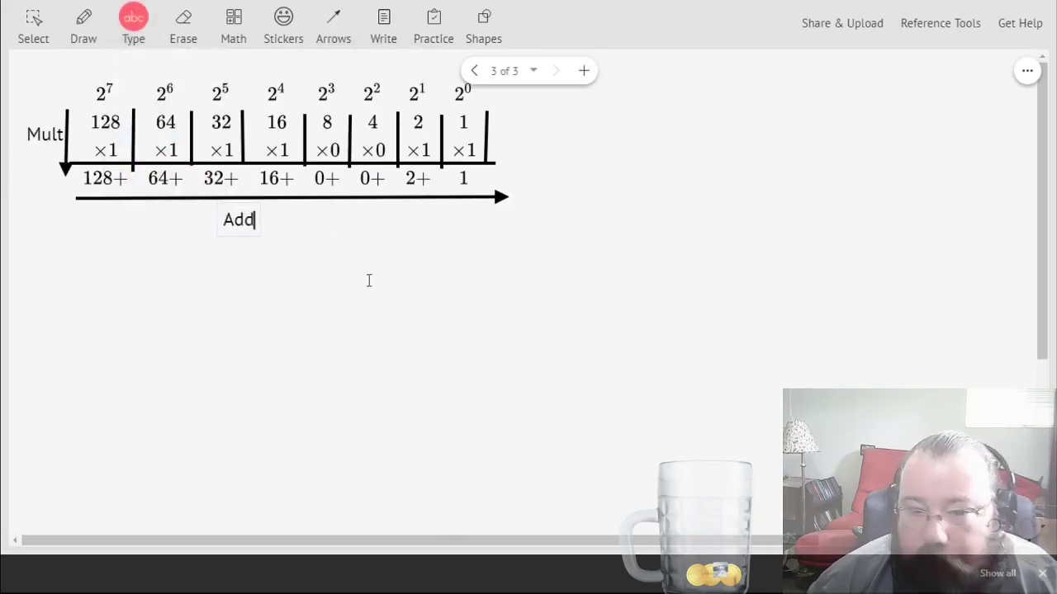
click(372, 293)
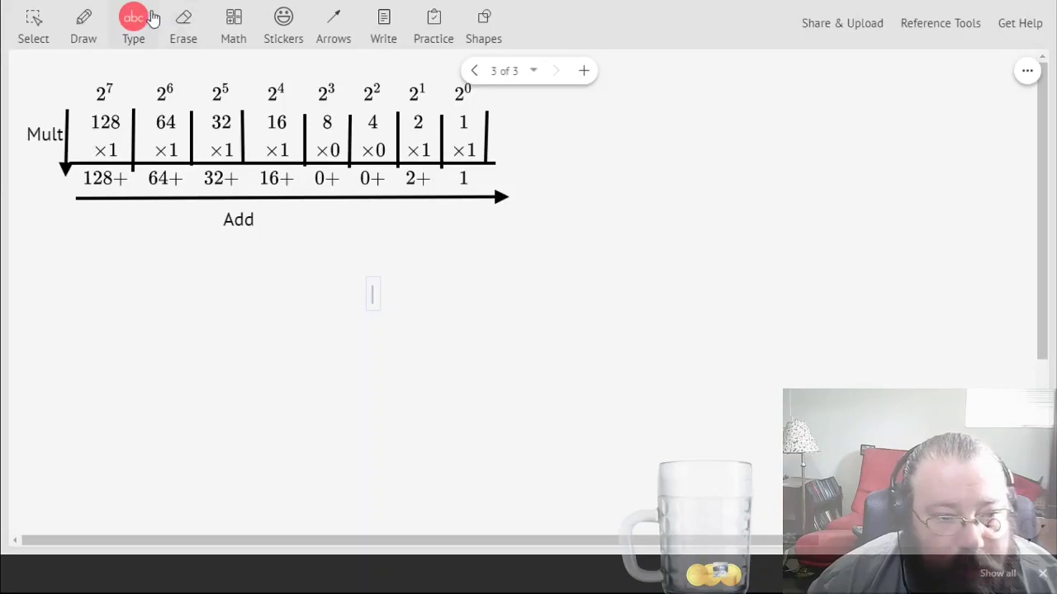
click(333, 18)
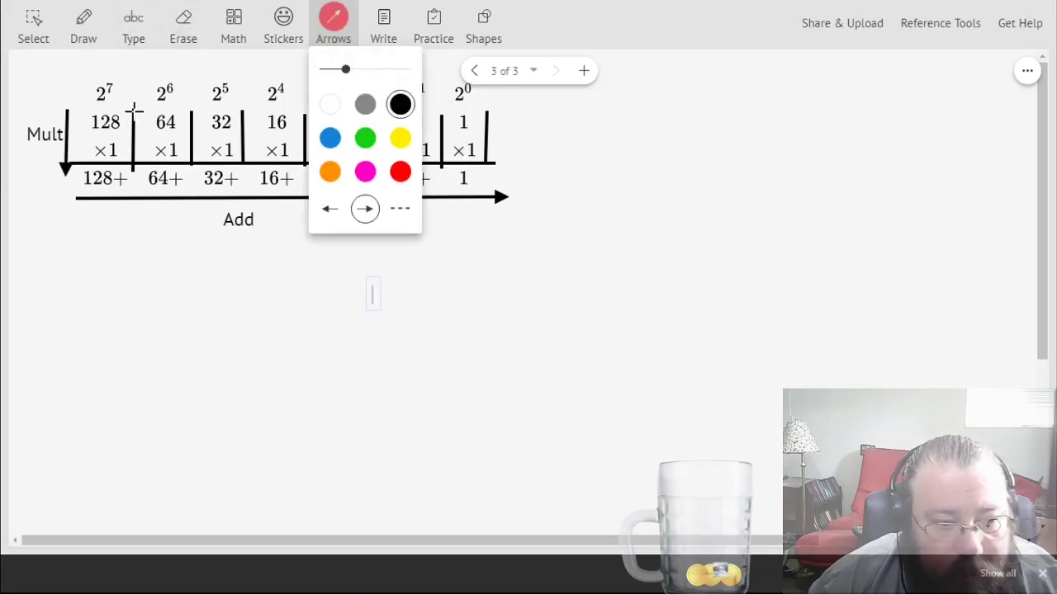
- Drag all eight column dividers out of the table to the right of the board
click(33, 25)
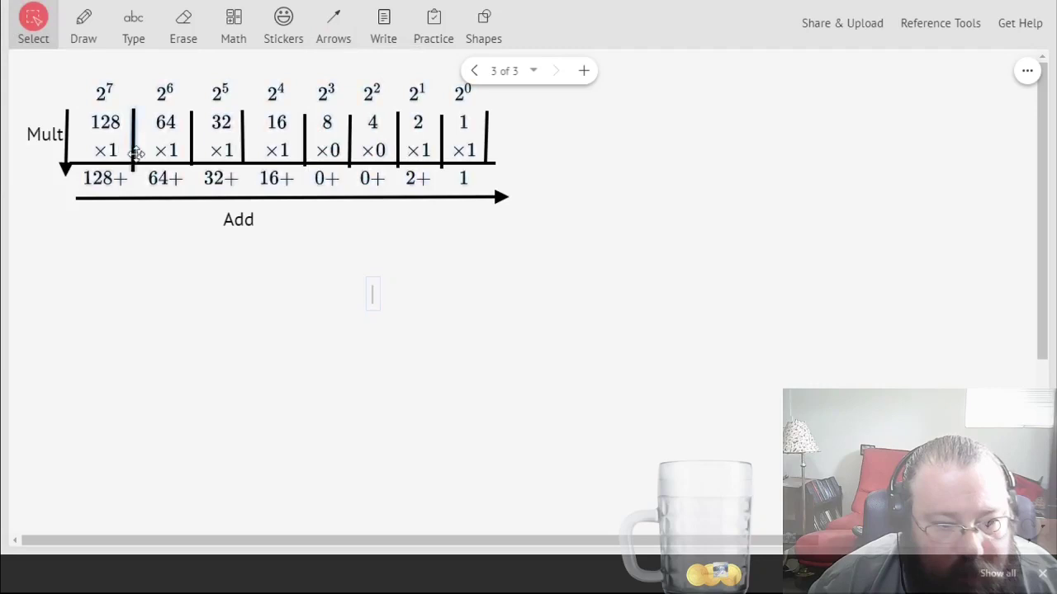
drag(134, 150, 625, 168)
drag(487, 140, 643, 144)
mouse_move(455, 148)
mouse_down()
mouse_move(443, 146)
mouse_move(640, 146)
mouse_up()
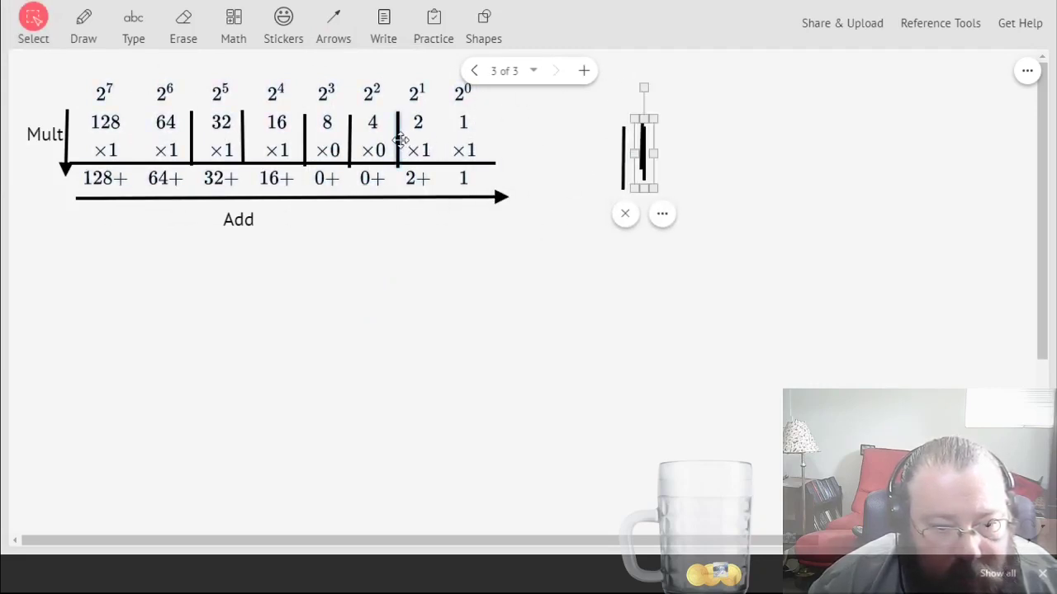
drag(401, 140, 583, 155)
drag(350, 134, 676, 136)
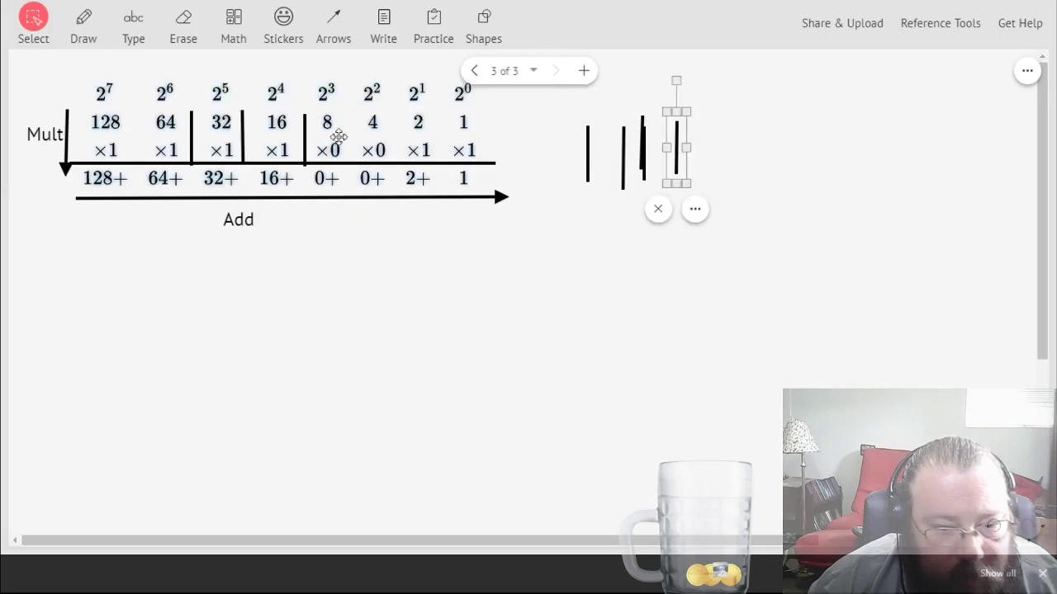
click(307, 138)
drag(307, 138, 590, 154)
drag(242, 136, 643, 144)
click(191, 136)
drag(192, 136, 591, 153)
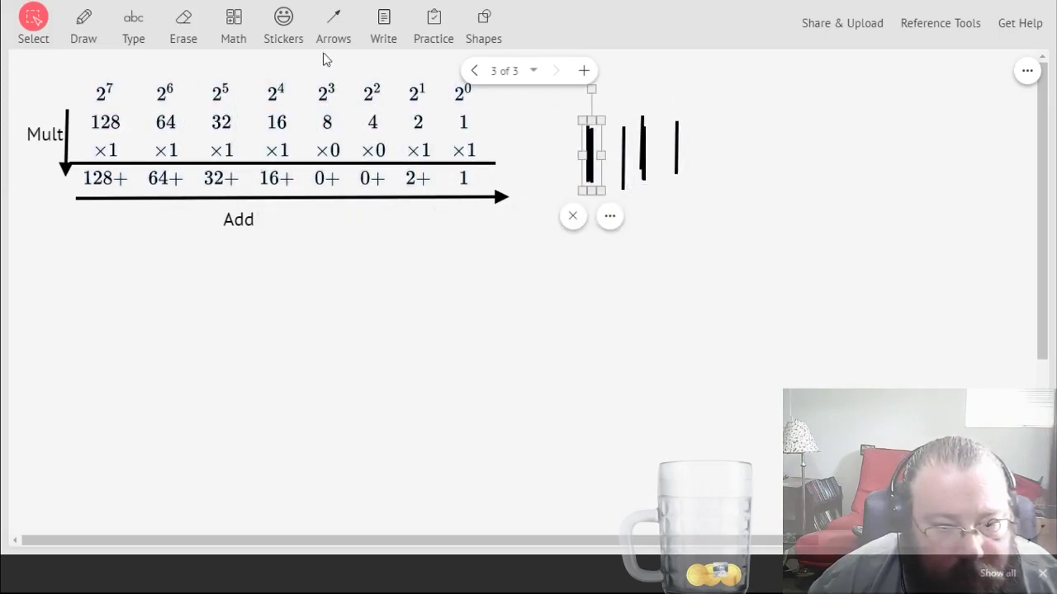
- Draw eight downward arrows between the columns, from 128|64 through after the 1 column
click(334, 18)
drag(138, 113, 137, 171)
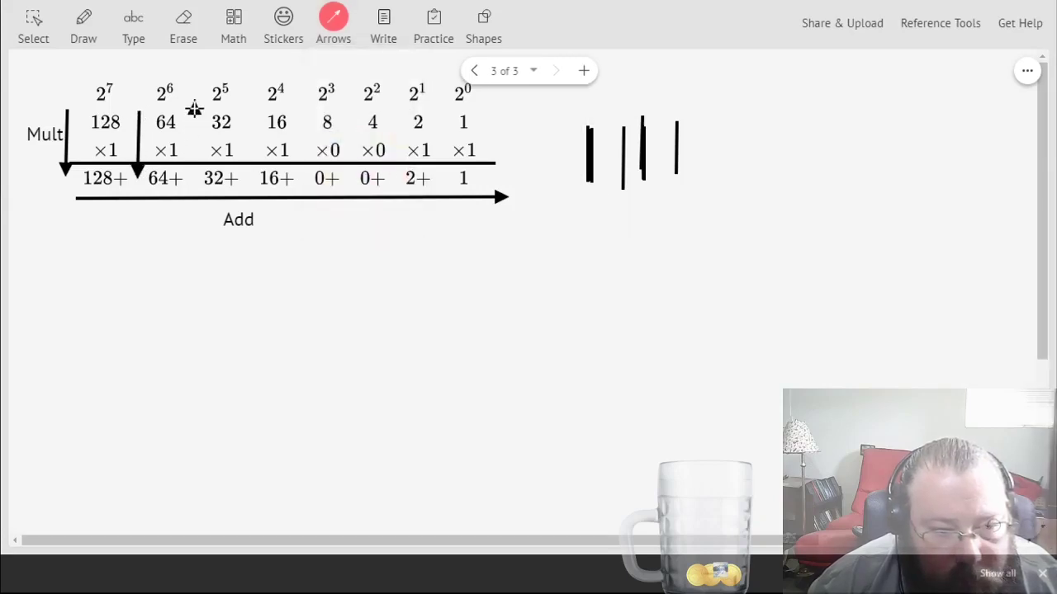
drag(194, 109, 193, 168)
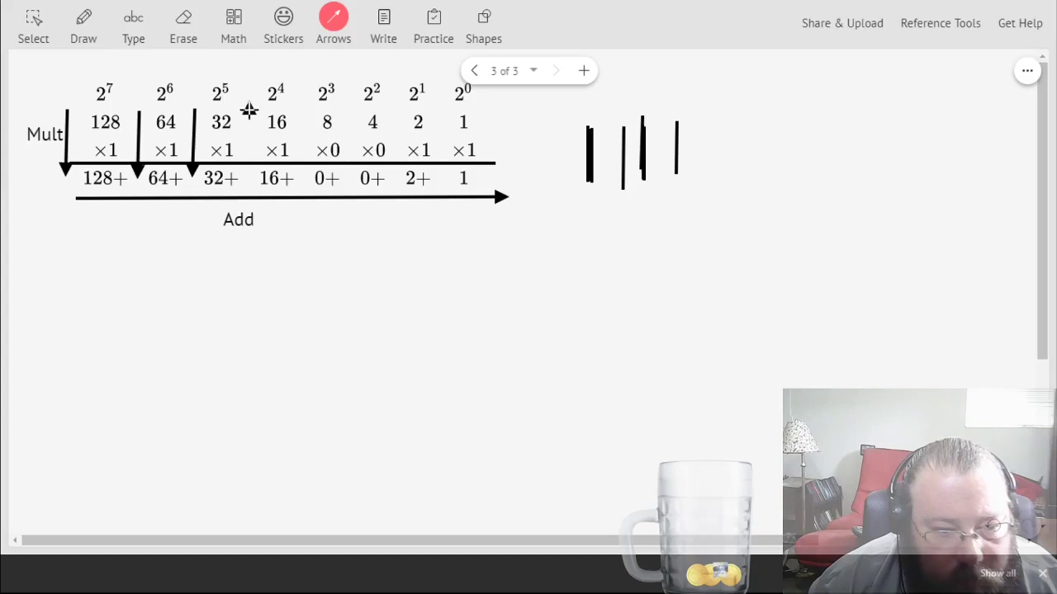
drag(249, 109, 249, 170)
drag(299, 108, 300, 171)
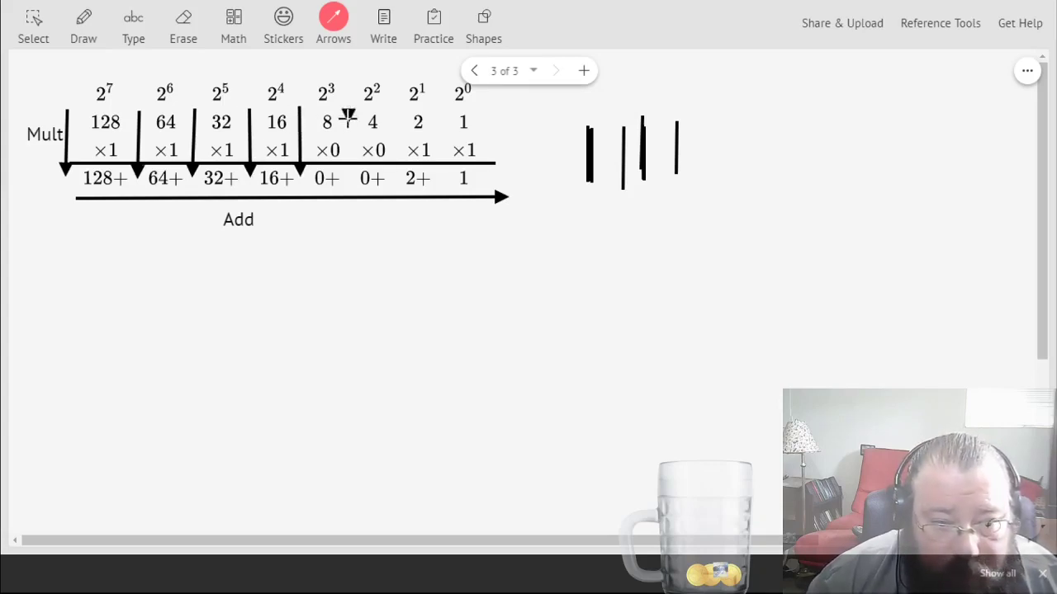
drag(347, 115, 347, 169)
drag(391, 113, 391, 171)
drag(439, 107, 438, 173)
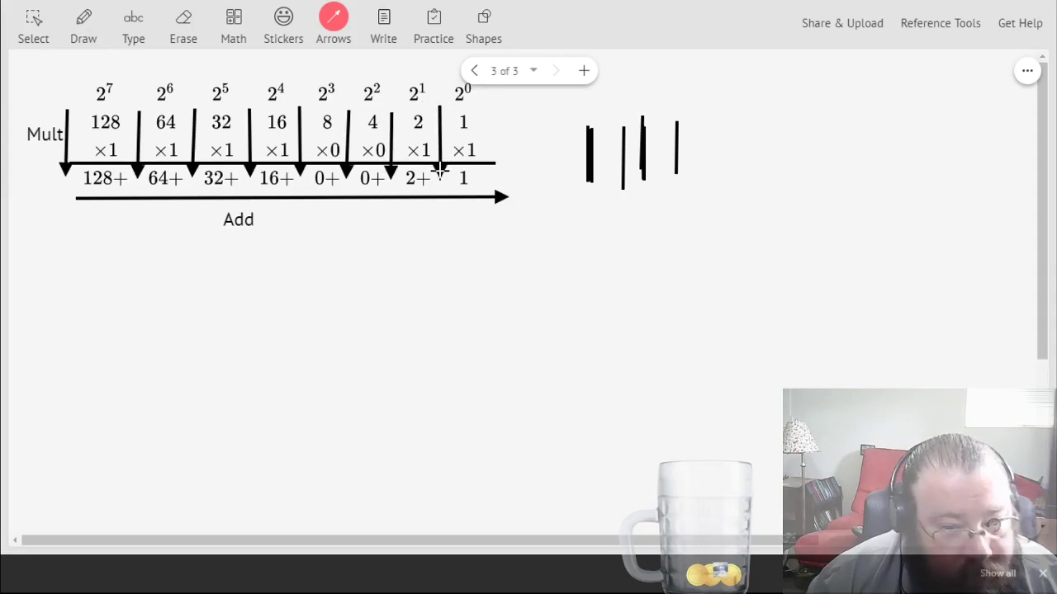
drag(488, 110, 488, 172)
- Select the discarded divider bars beside the table and delete them
click(15, 23)
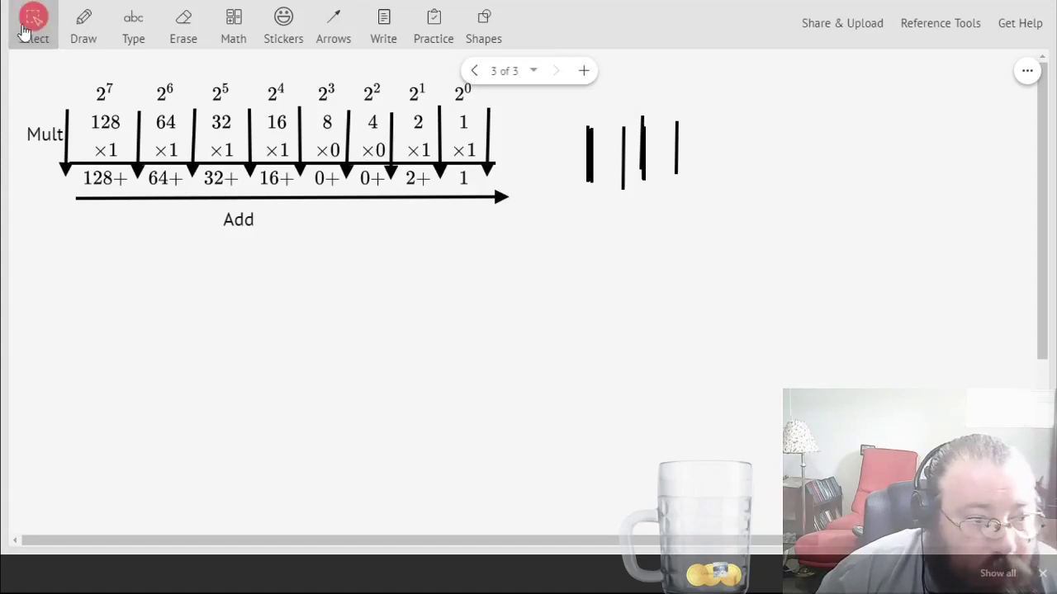
drag(549, 107, 916, 272)
key(Delete)
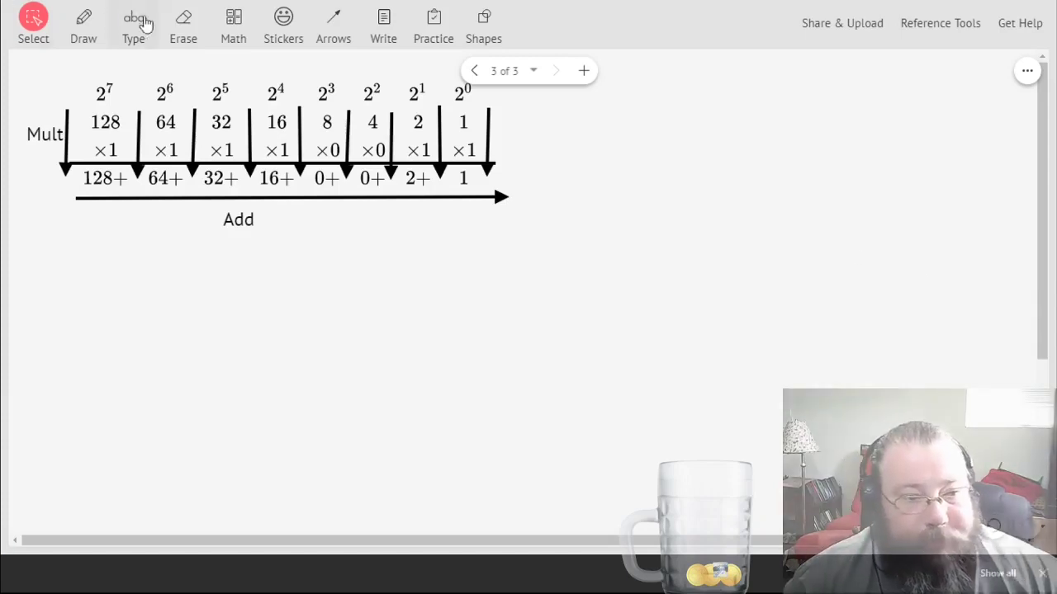
double_click(226, 134)
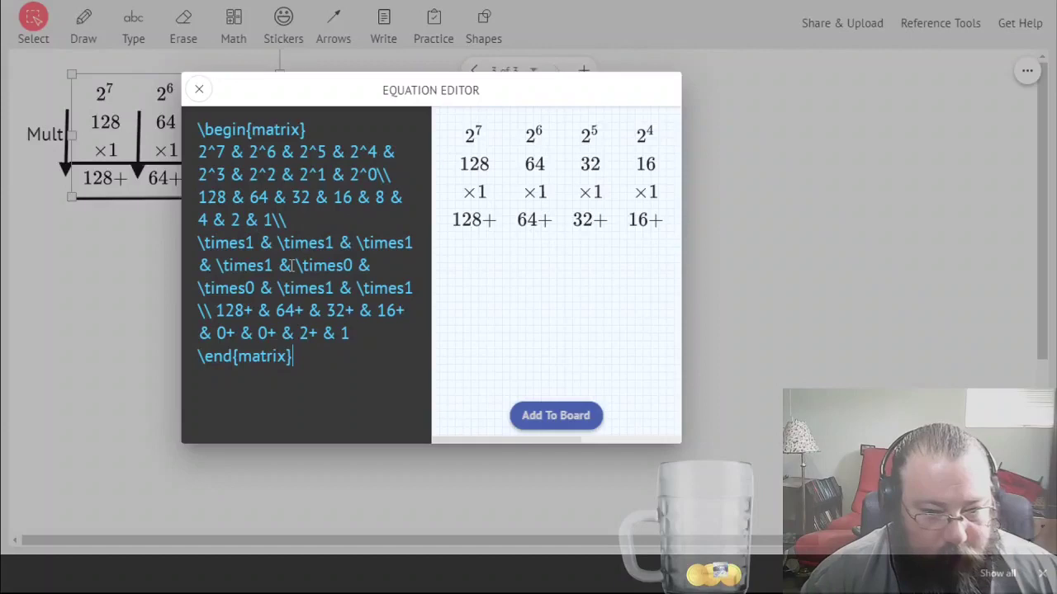
click(199, 89)
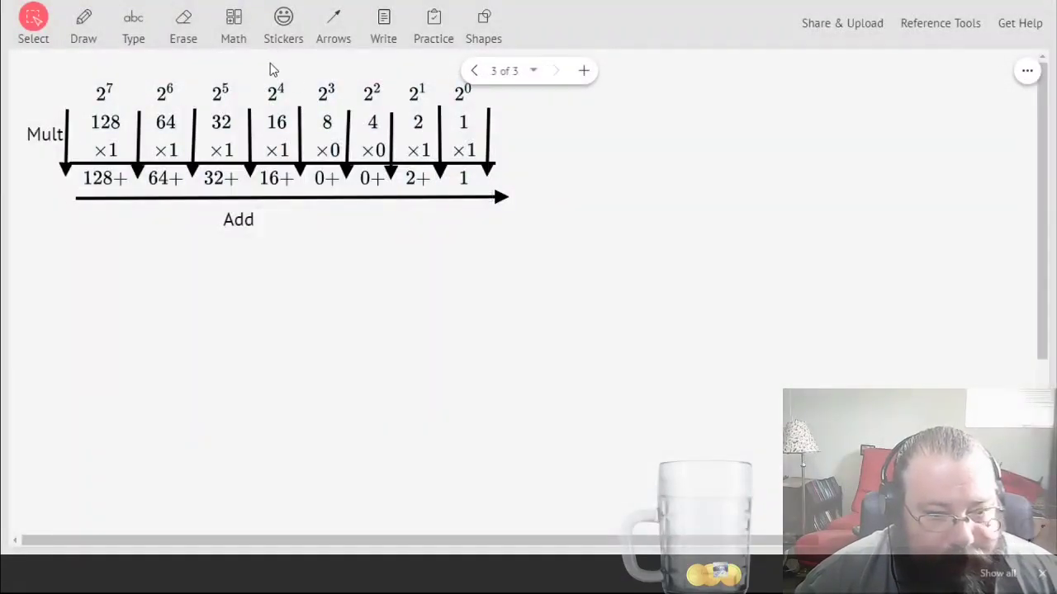
- Add an '=243' equation from the Math editor and drag it to the right end of the sums row
click(134, 26)
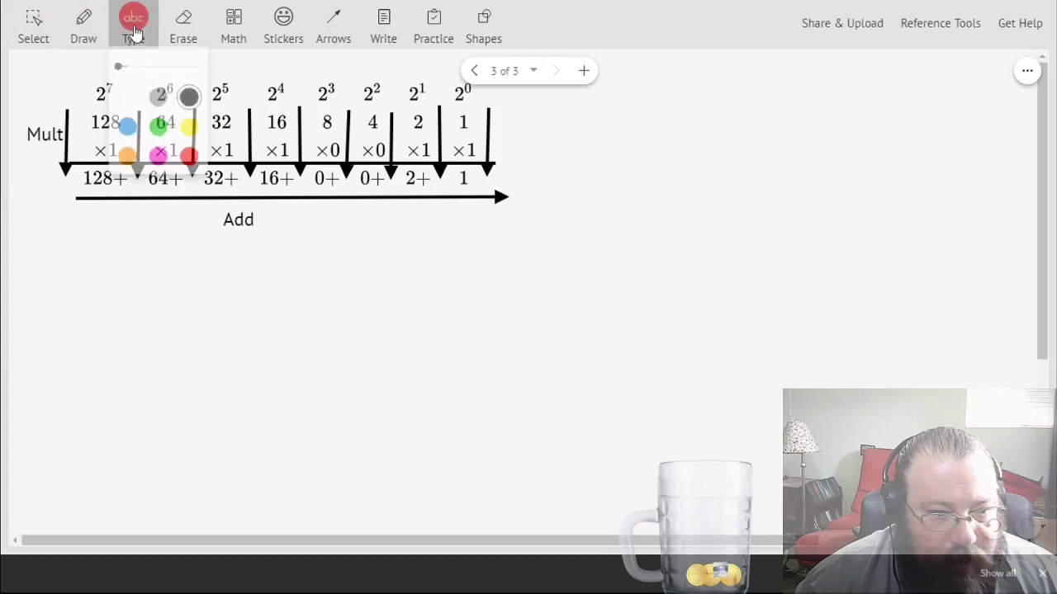
click(236, 24)
key(ctrl+a)
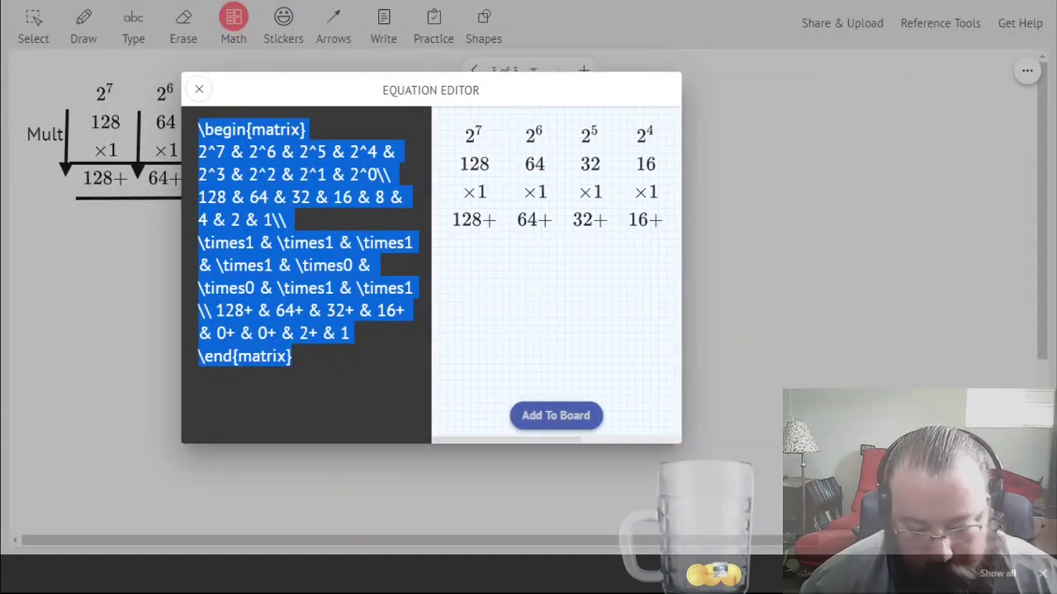
text(=243)
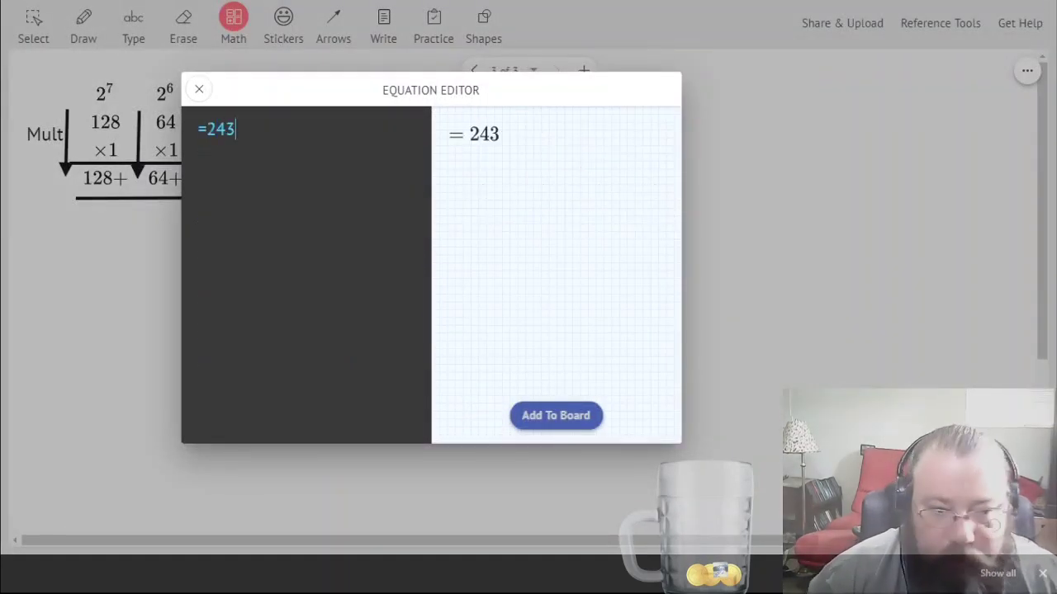
click(587, 415)
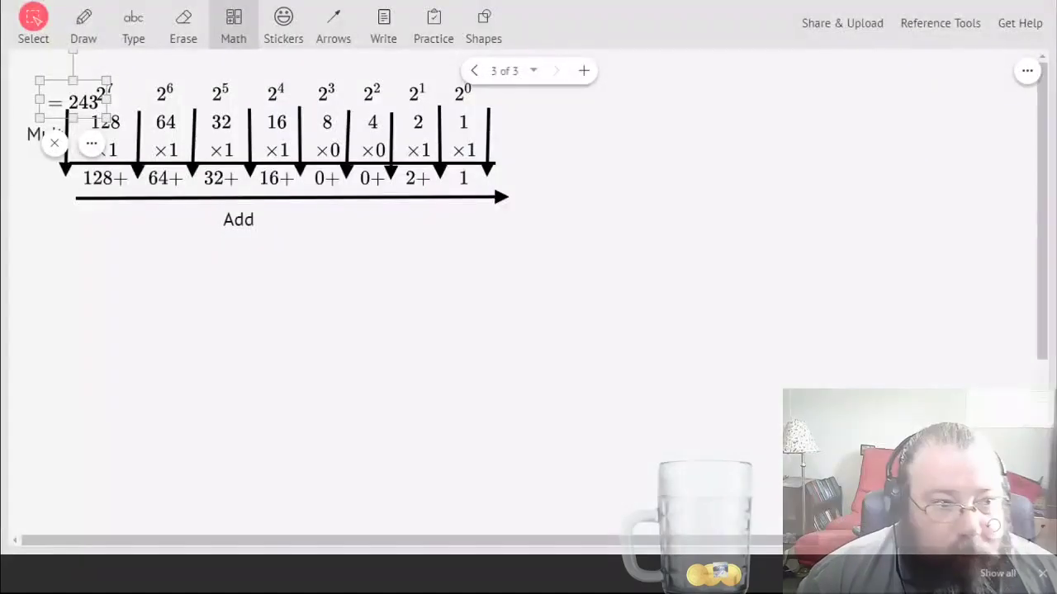
mouse_move(78, 89)
mouse_down()
mouse_move(328, 157)
mouse_move(547, 180)
mouse_move(537, 175)
mouse_up()
click(685, 194)
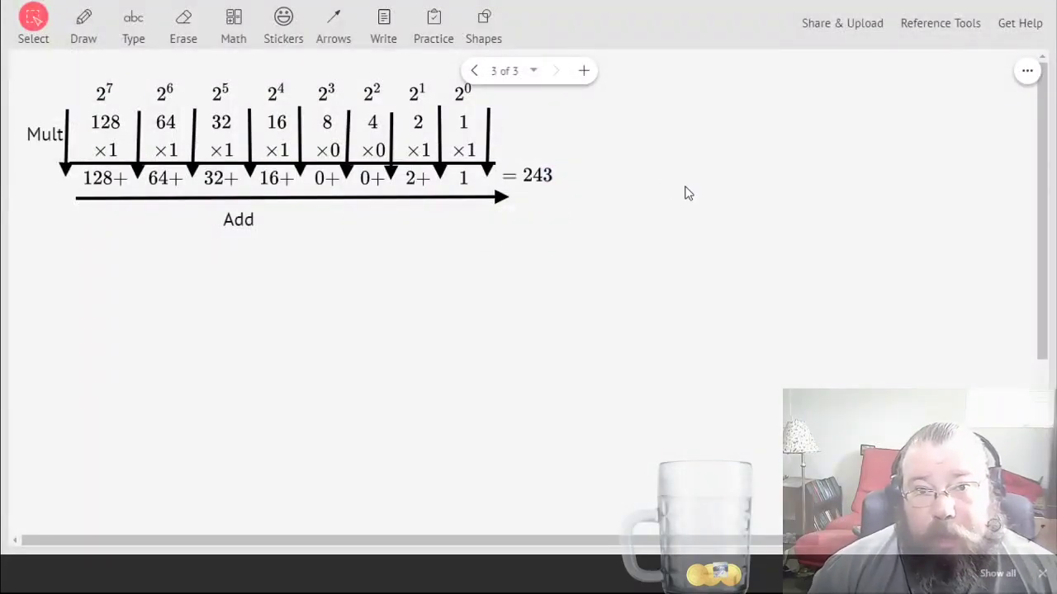